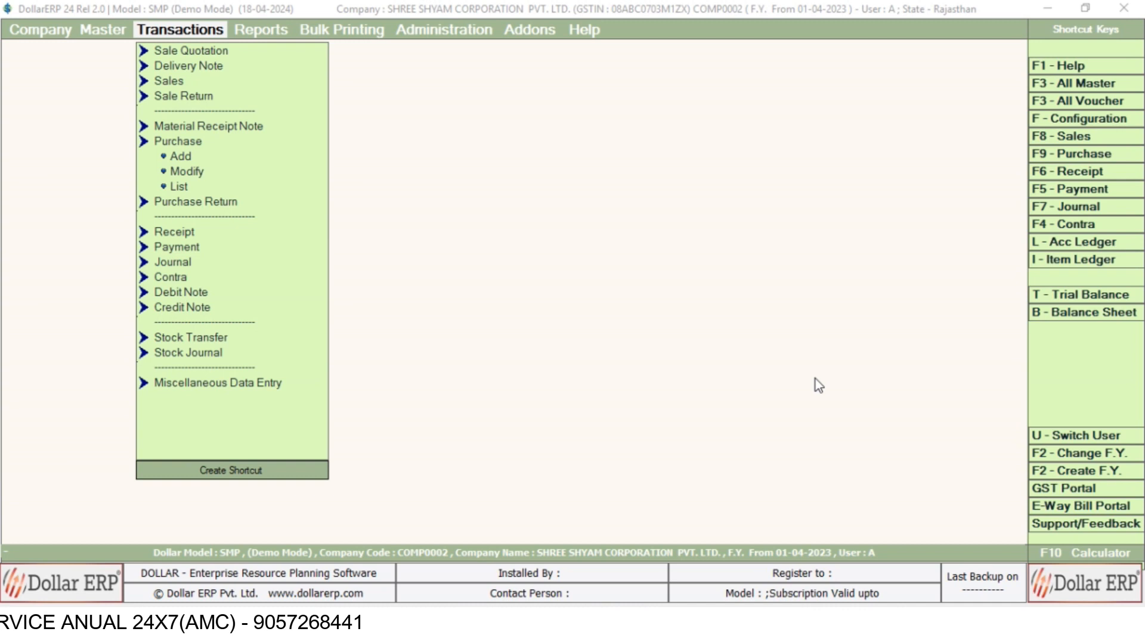
Start a new purchase voucher from the Purchase entry options with Add.
{"action": "left_click", "coordinate": [180, 158]}
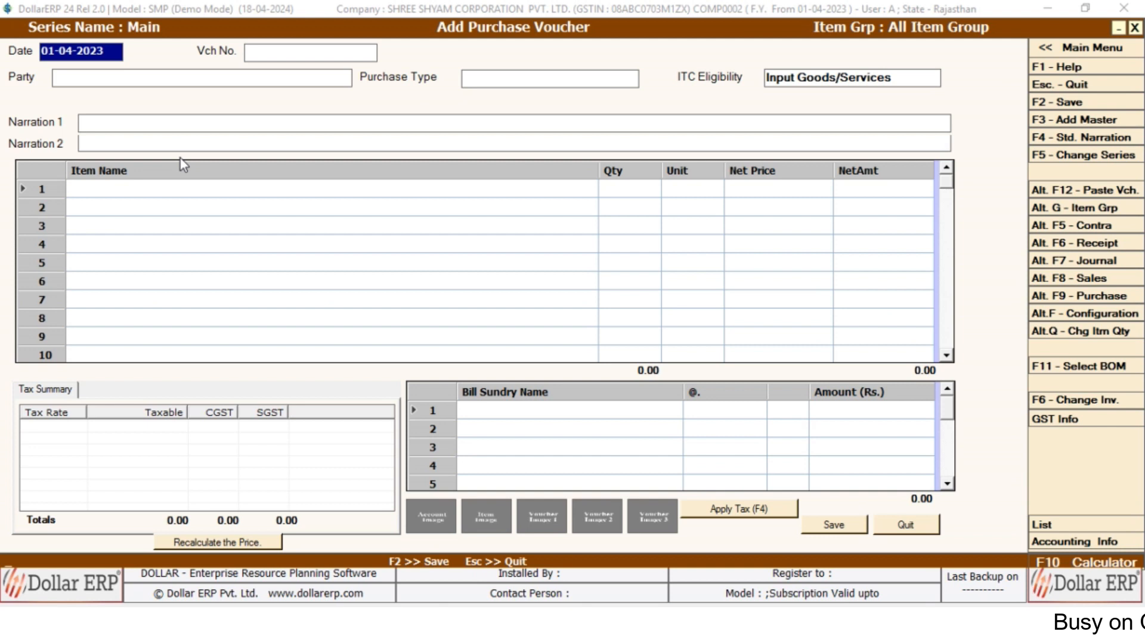
Number the voucher 2335, accept party A and purchase type I/GST-12%, then begin a new party account.
{"action": "key", "text": "Return"}
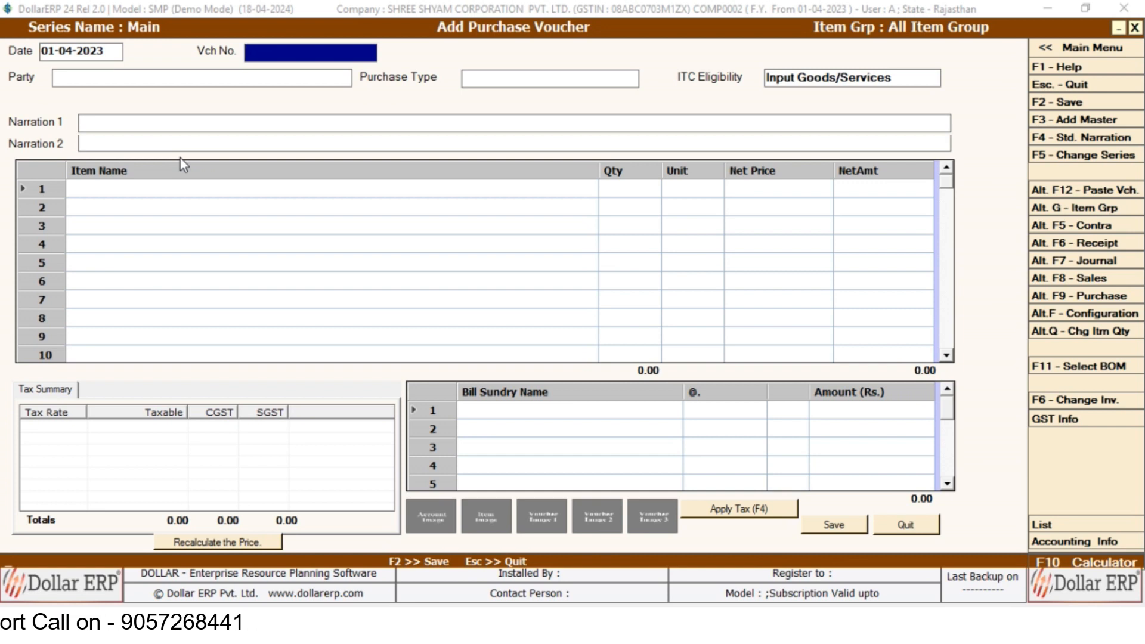
{"action": "type", "text": "2335"}
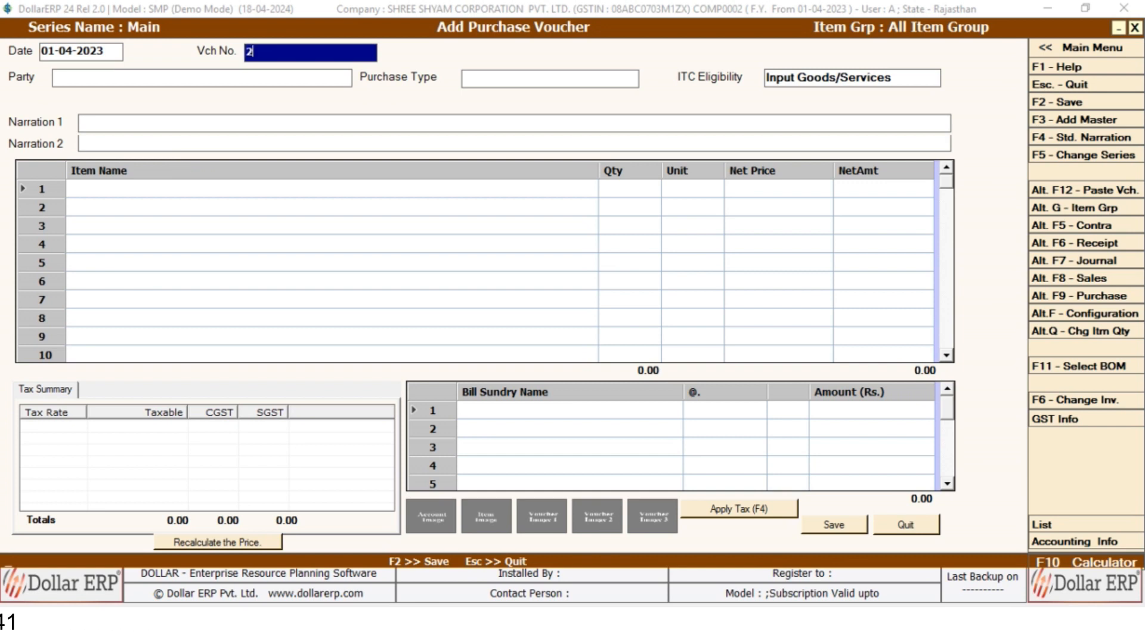
{"action": "key", "text": "Return"}
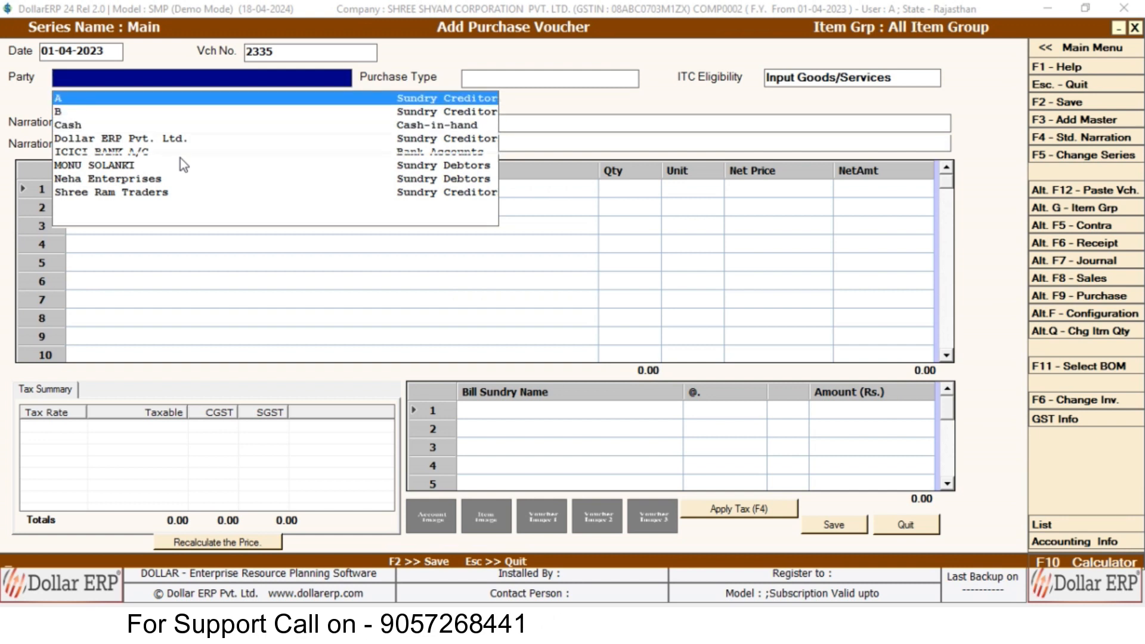
{"action": "key", "text": "Return"}
{"action": "key", "text": "Return"}
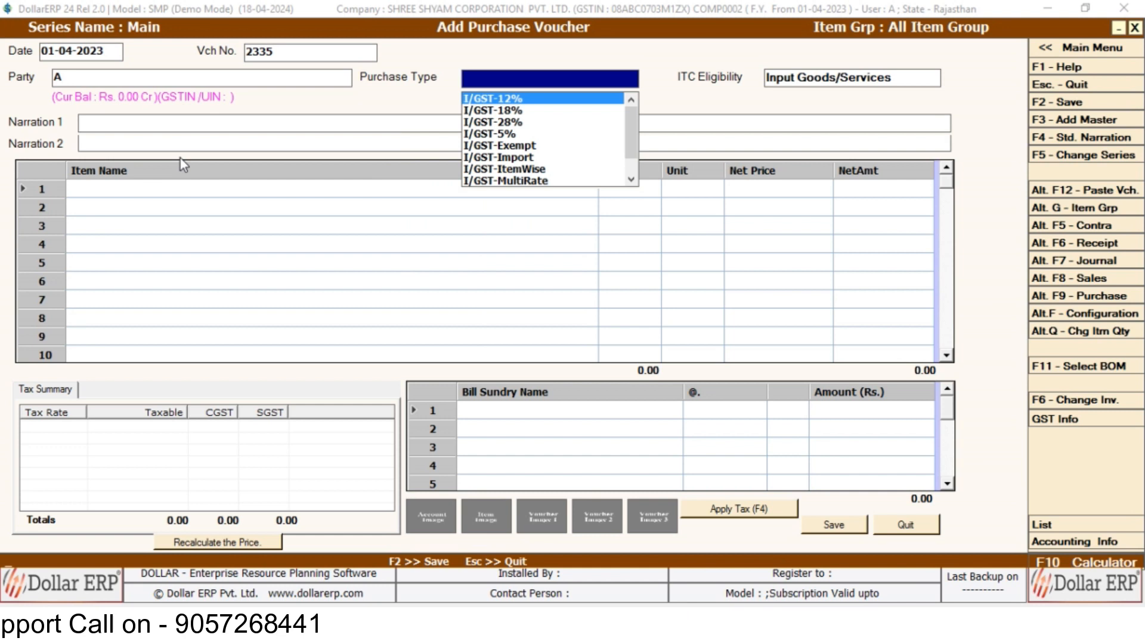
{"action": "key", "text": "Return"}
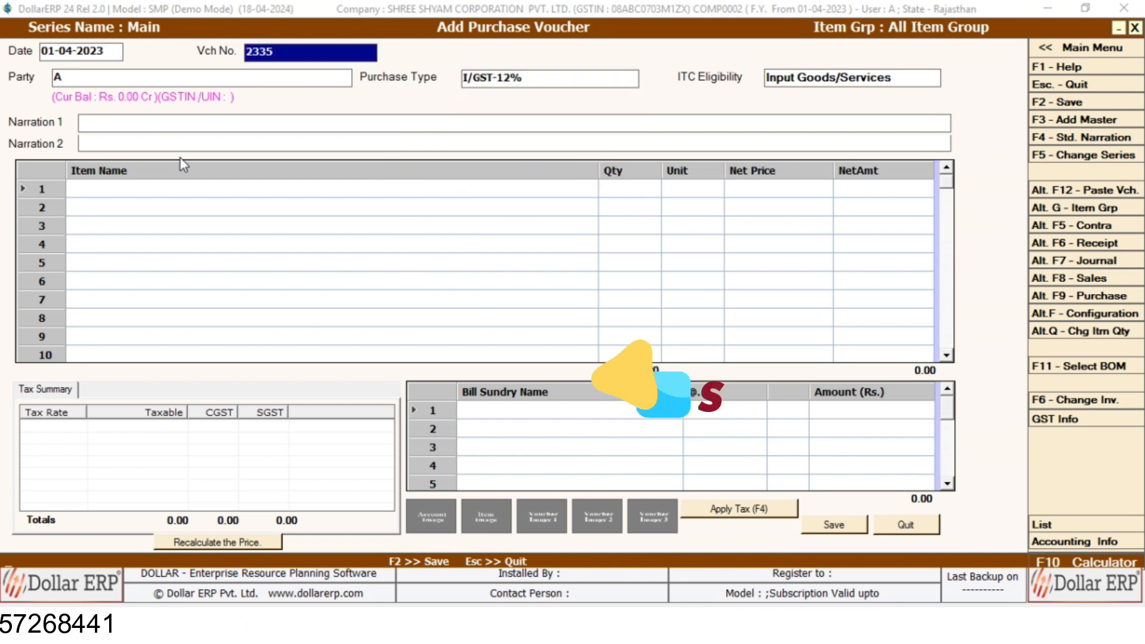
{"action": "key", "text": "Return"}
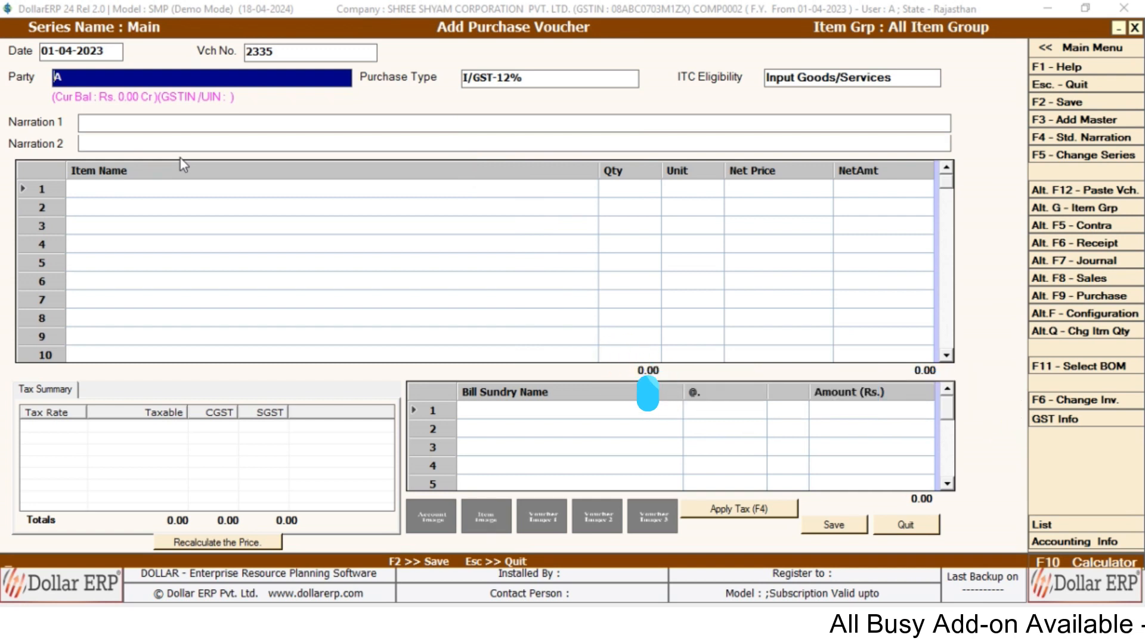
{"action": "key", "text": "F3"}
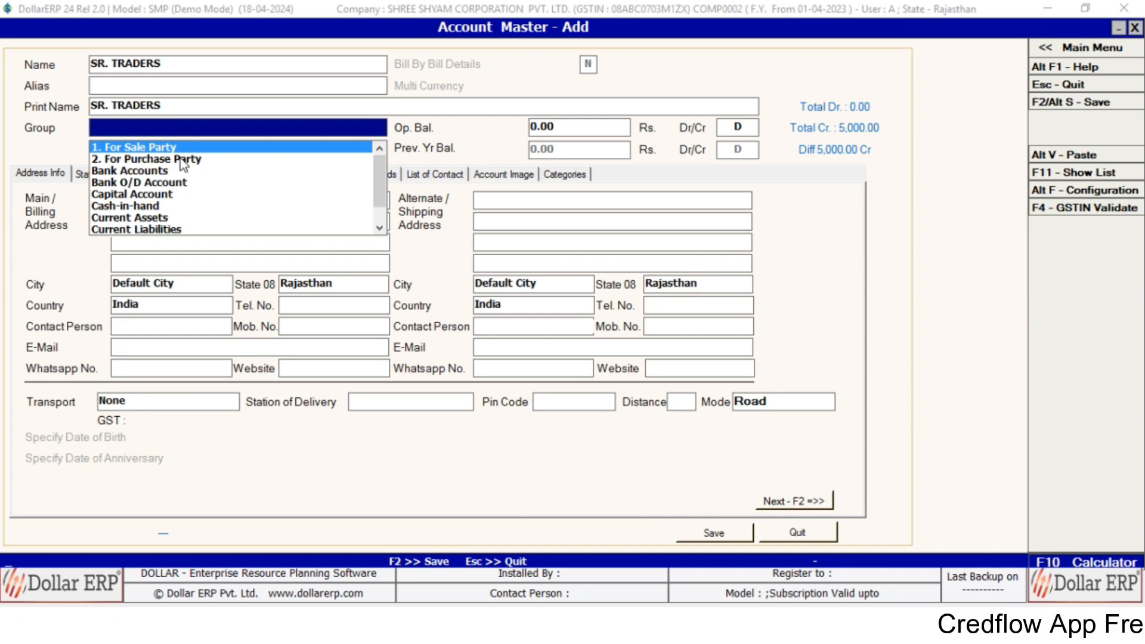
Put the new account in the Sundry Creditors group on the credit side.
{"action": "left_click", "coordinate": [180, 158]}
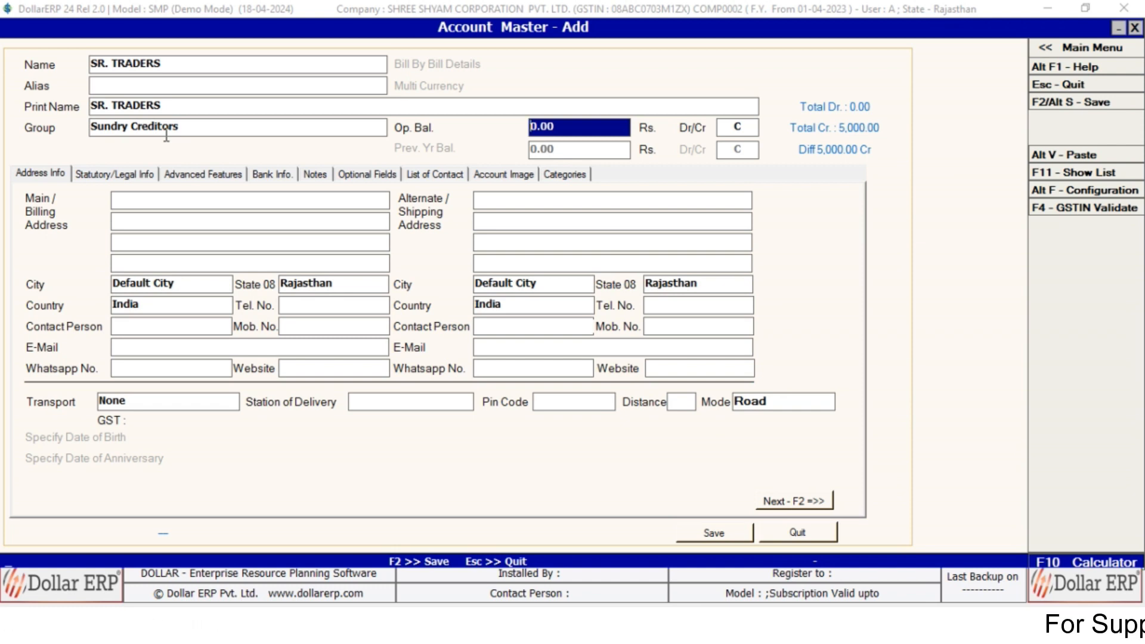
{"action": "key", "text": "Return"}
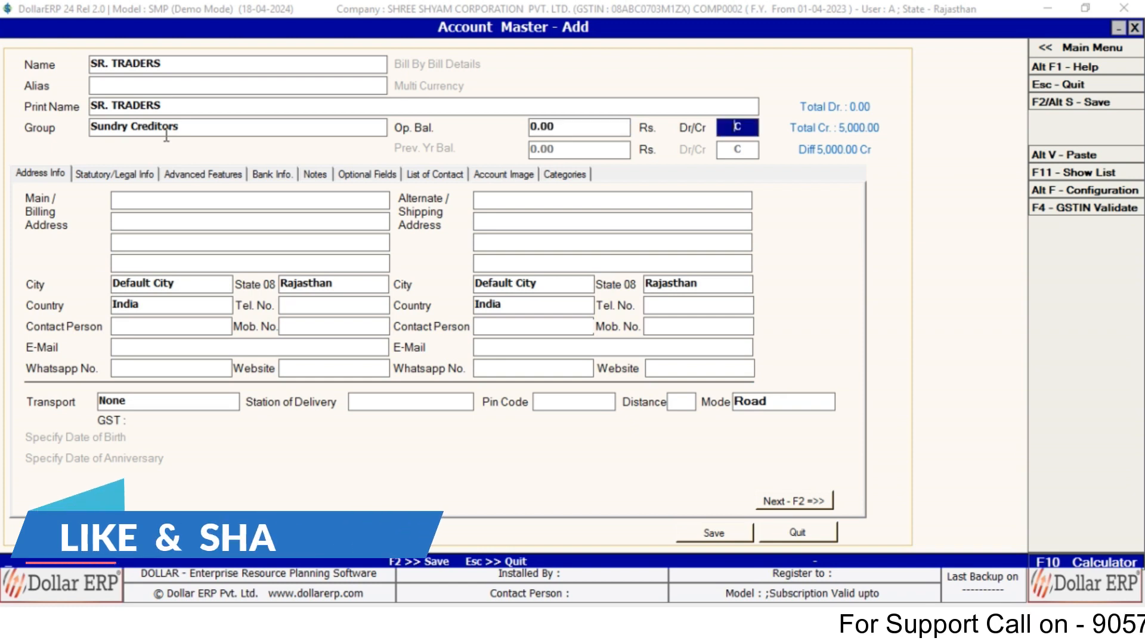
{"action": "key", "text": "Return"}
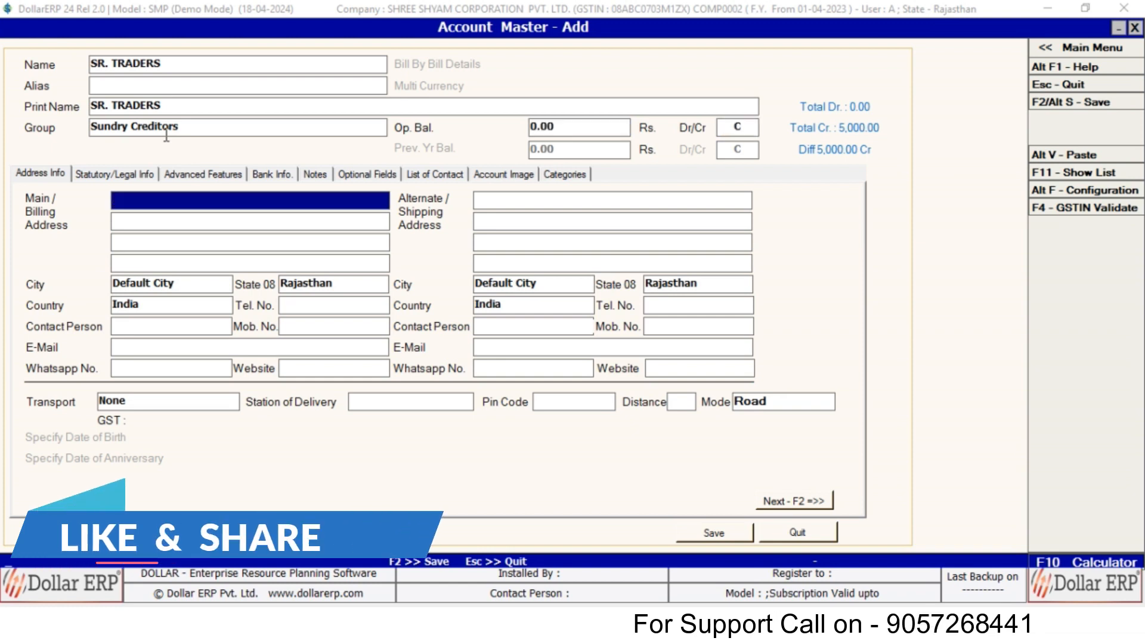
{"action": "key", "text": "Return"}
{"action": "key", "text": "Return"}
{"action": "key", "text": "Return"}
{"action": "key", "text": "Return"}
{"action": "key", "text": "Return"}
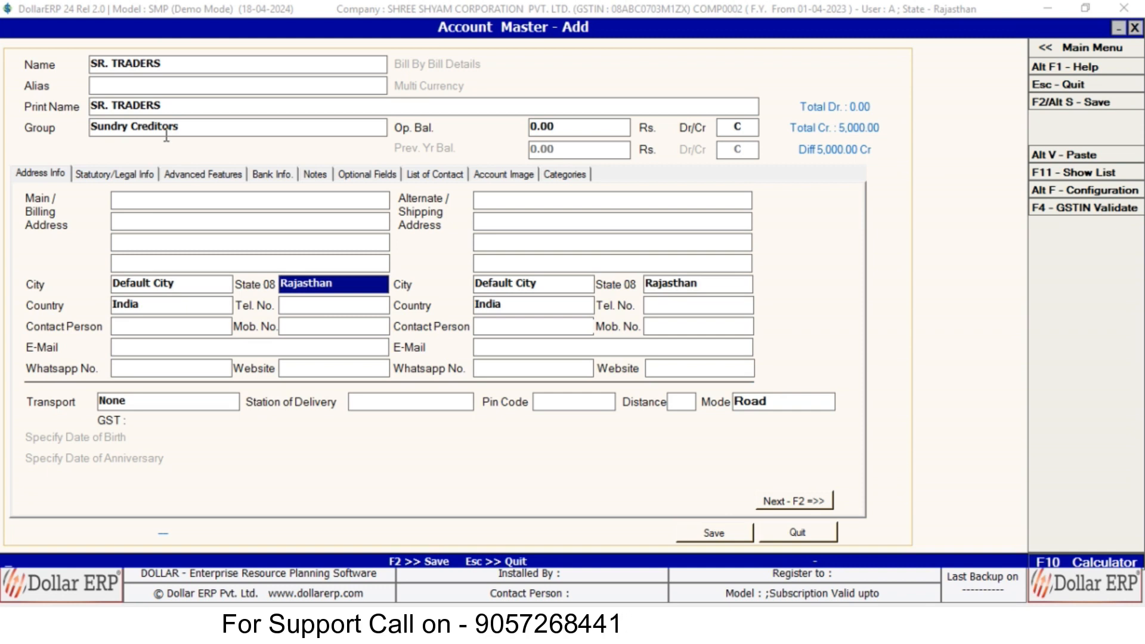
Set the party's state to 07 Delhi and enter its mobile/WhatsApp number.
{"action": "key", "text": "Return"}
{"action": "key", "text": "Return"}
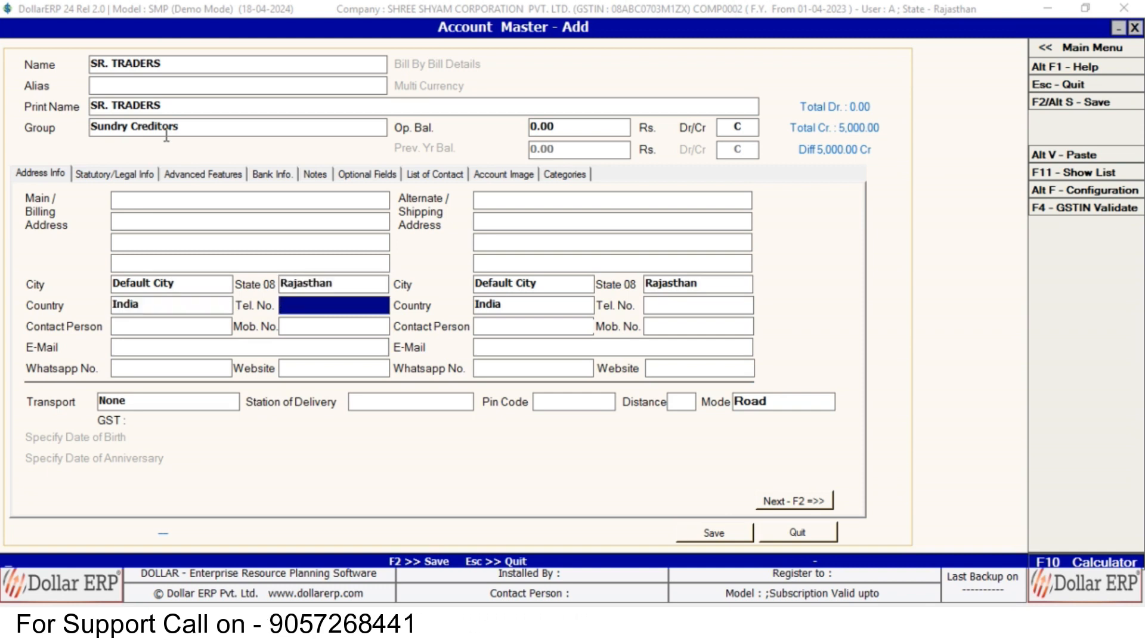
{"action": "key", "text": "Up"}
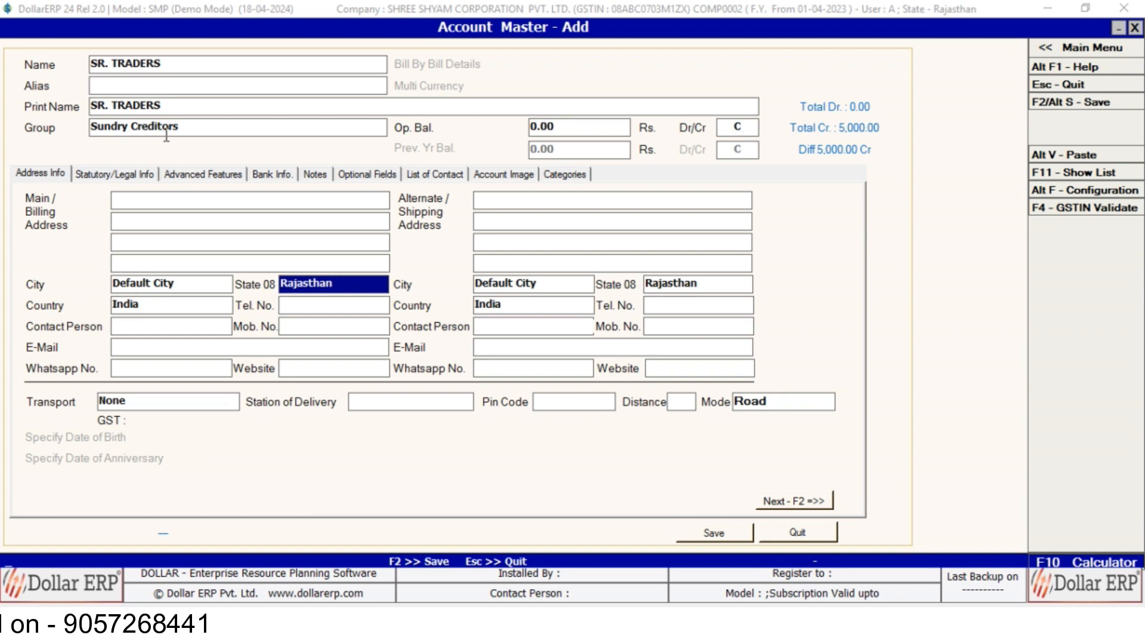
{"action": "key", "text": "BackSpace"}
{"action": "type", "text": "de"}
{"action": "key", "text": "Return"}
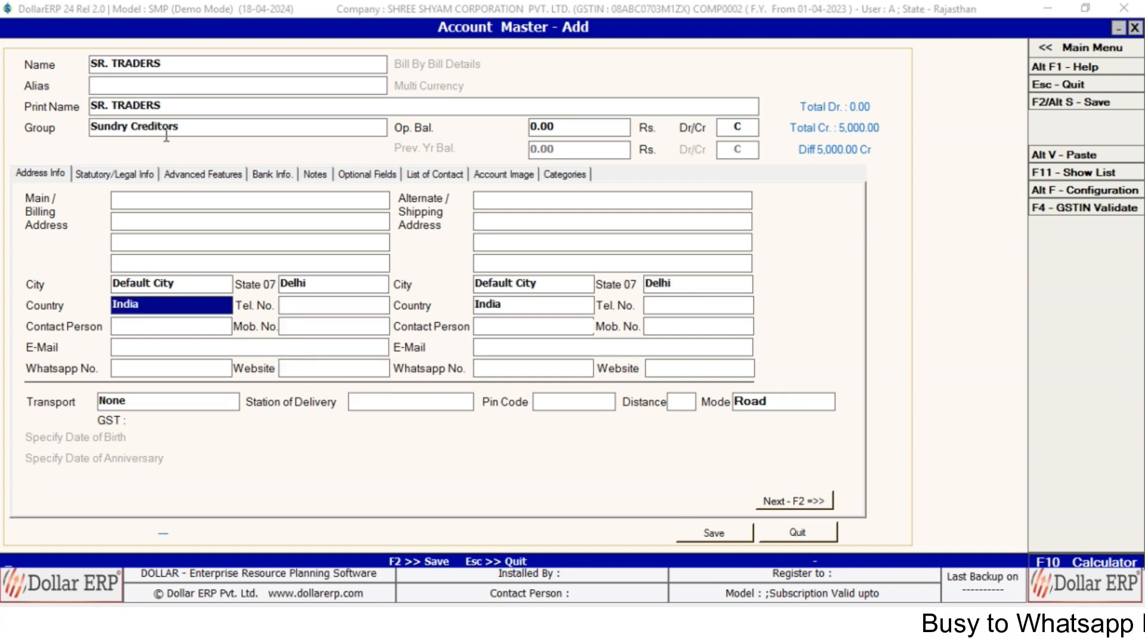
{"action": "key", "text": "Return"}
{"action": "key", "text": "Return"}
{"action": "key", "text": "Return"}
{"action": "type", "text": "99999999999"}
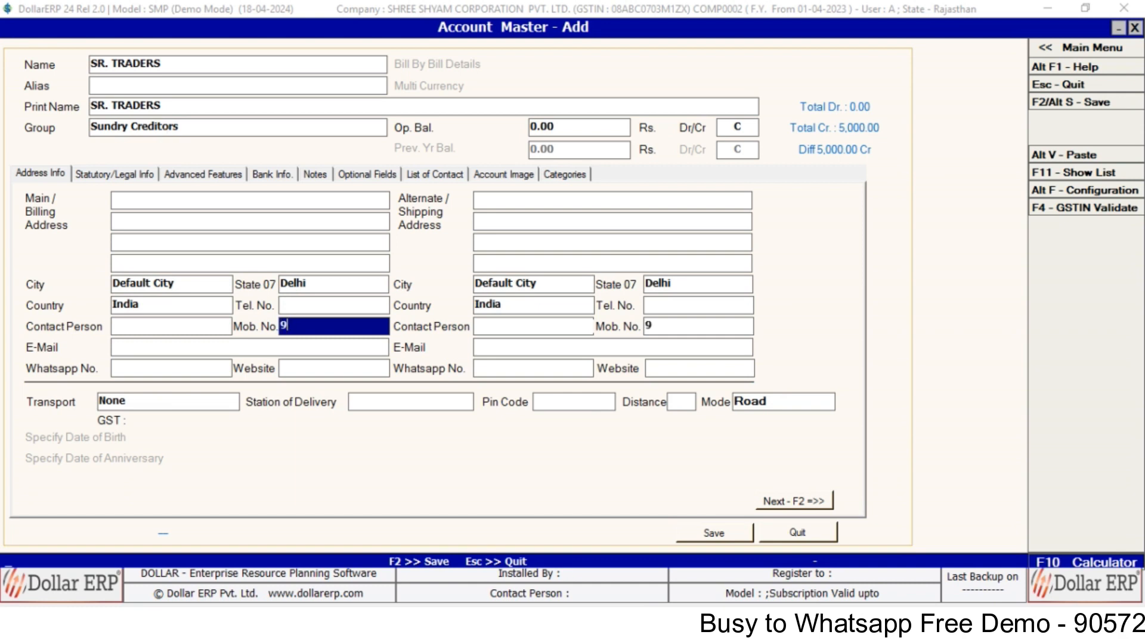
{"action": "key", "text": "Return"}
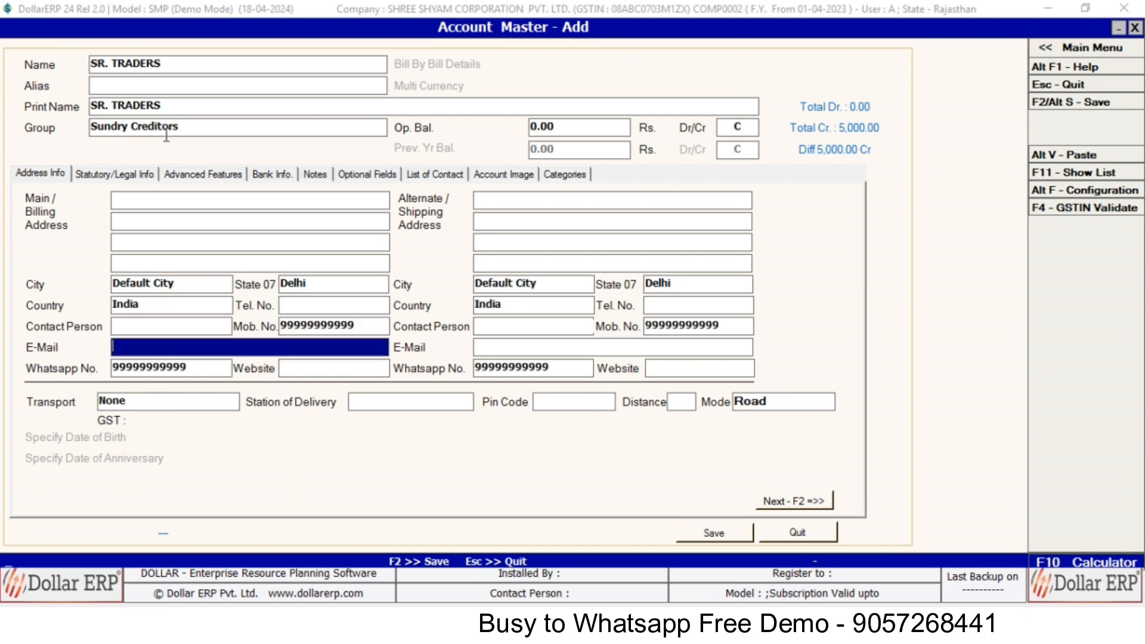
{"action": "left_click", "coordinate": [785, 498]}
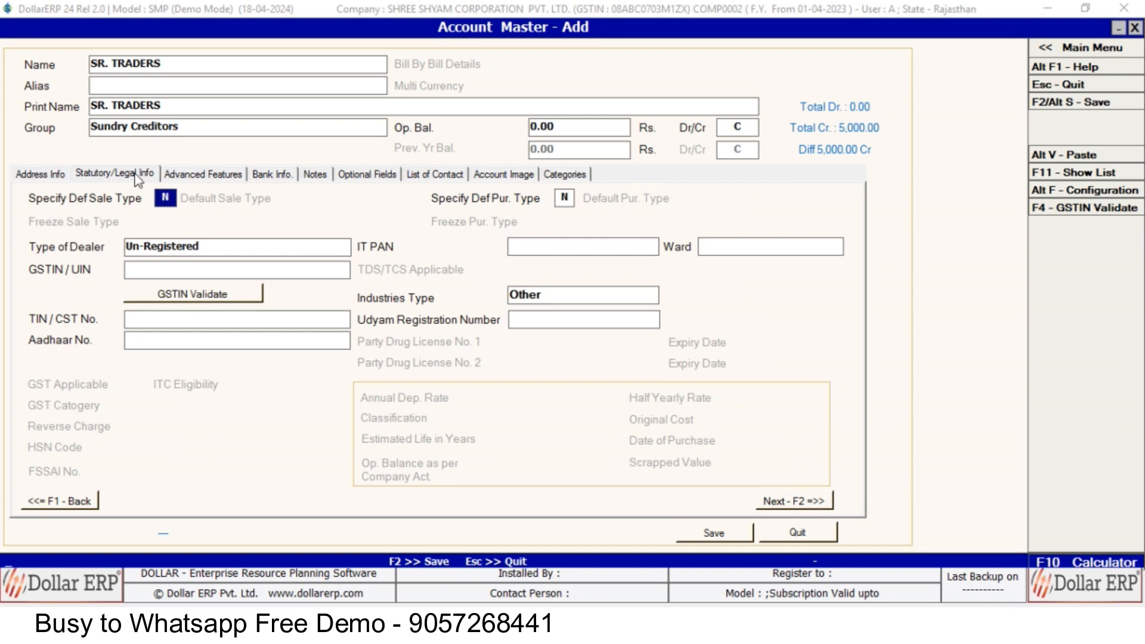
Make SR. TRADERS a Registered dealer, paste its GSTIN, and save the account.
{"action": "left_click", "coordinate": [185, 248]}
{"action": "key", "text": "space"}
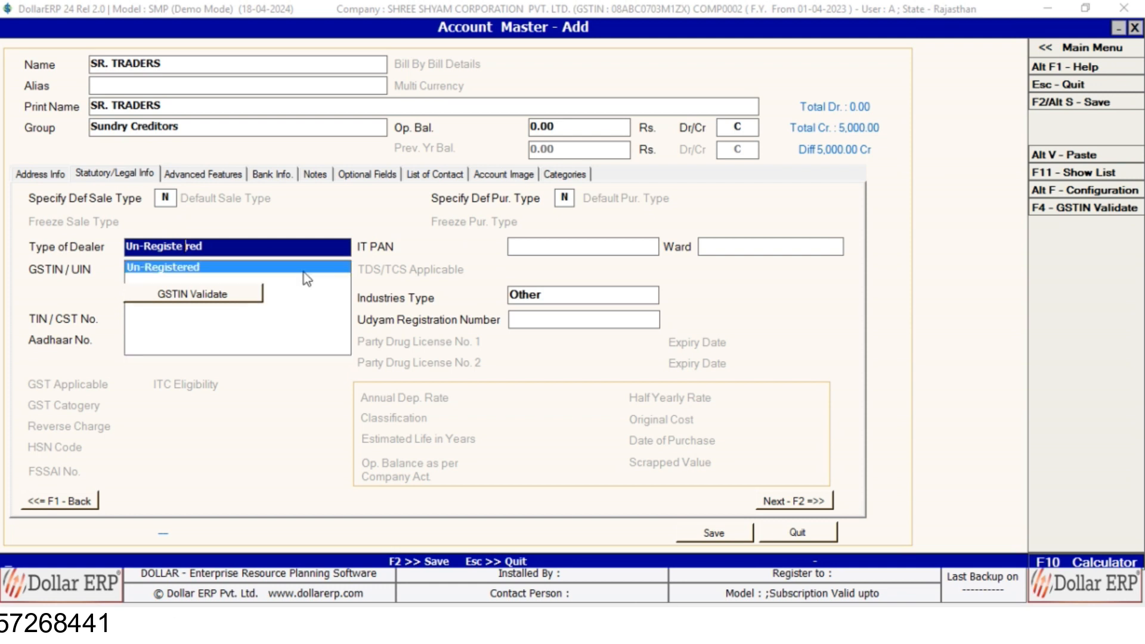
{"action": "key", "text": "BackSpace"}
{"action": "key", "text": "BackSpace"}
{"action": "key", "text": "BackSpace"}
{"action": "key", "text": "BackSpace"}
{"action": "key", "text": "BackSpace"}
{"action": "key", "text": "BackSpace"}
{"action": "key", "text": "BackSpace"}
{"action": "key", "text": "BackSpace"}
{"action": "key", "text": "BackSpace"}
{"action": "key", "text": "BackSpace"}
{"action": "key", "text": "BackSpace"}
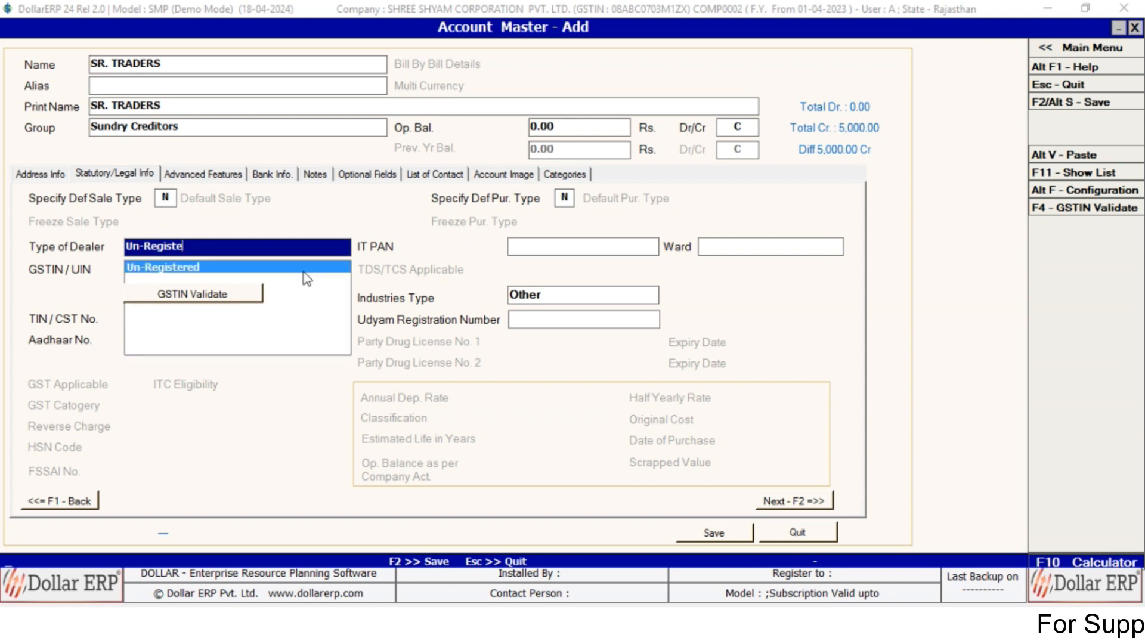
{"action": "left_click", "coordinate": [305, 278]}
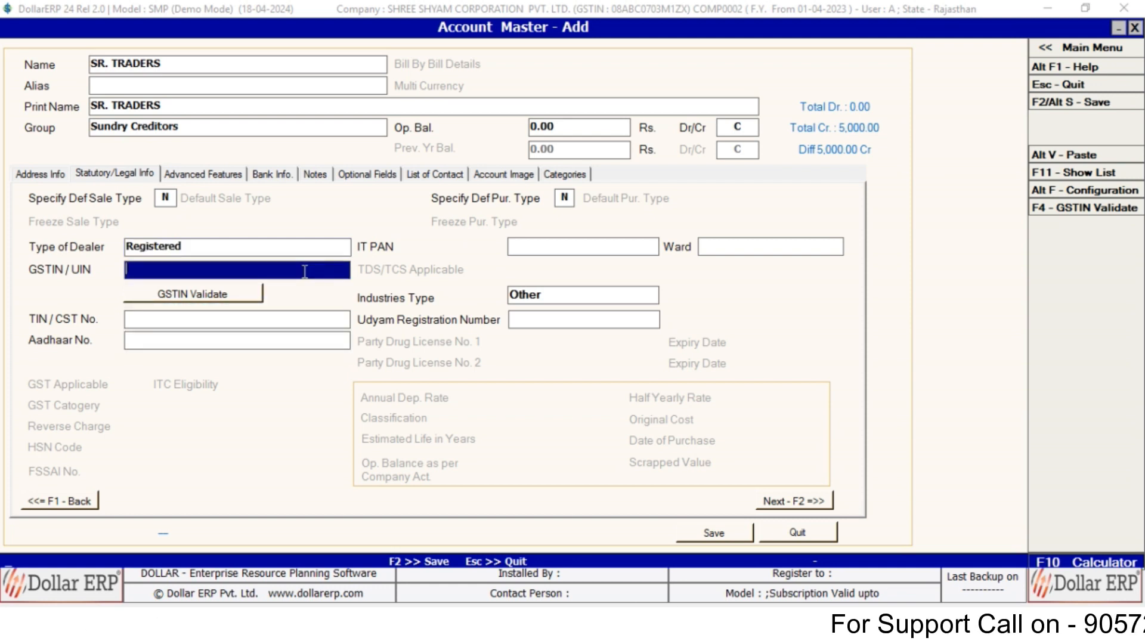
{"action": "key", "text": "Return"}
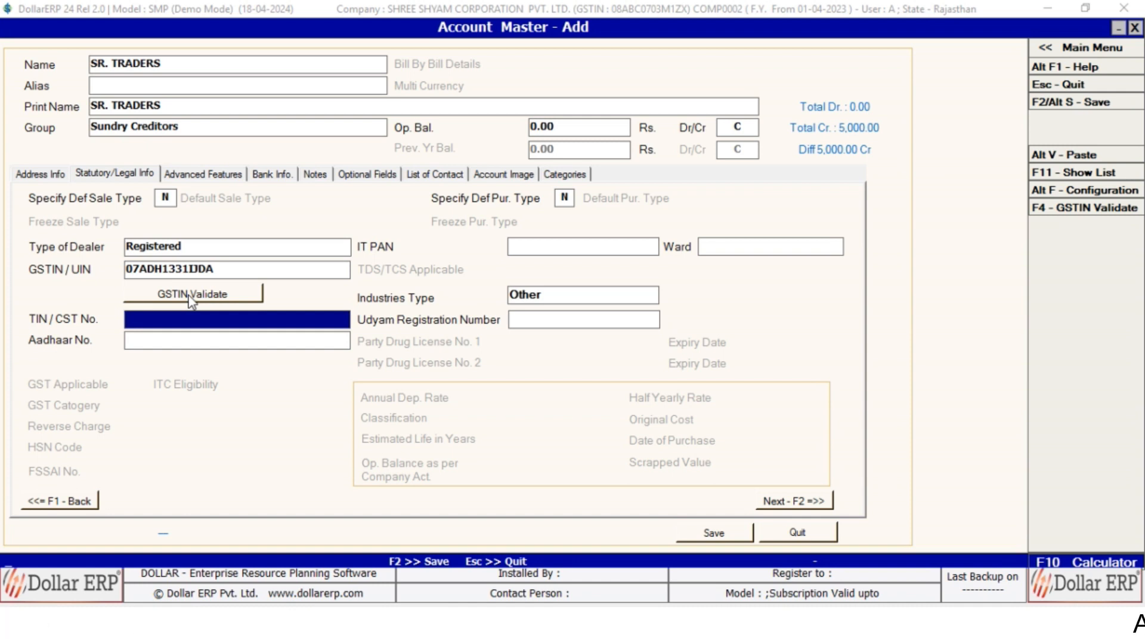
{"action": "key", "text": "F2"}
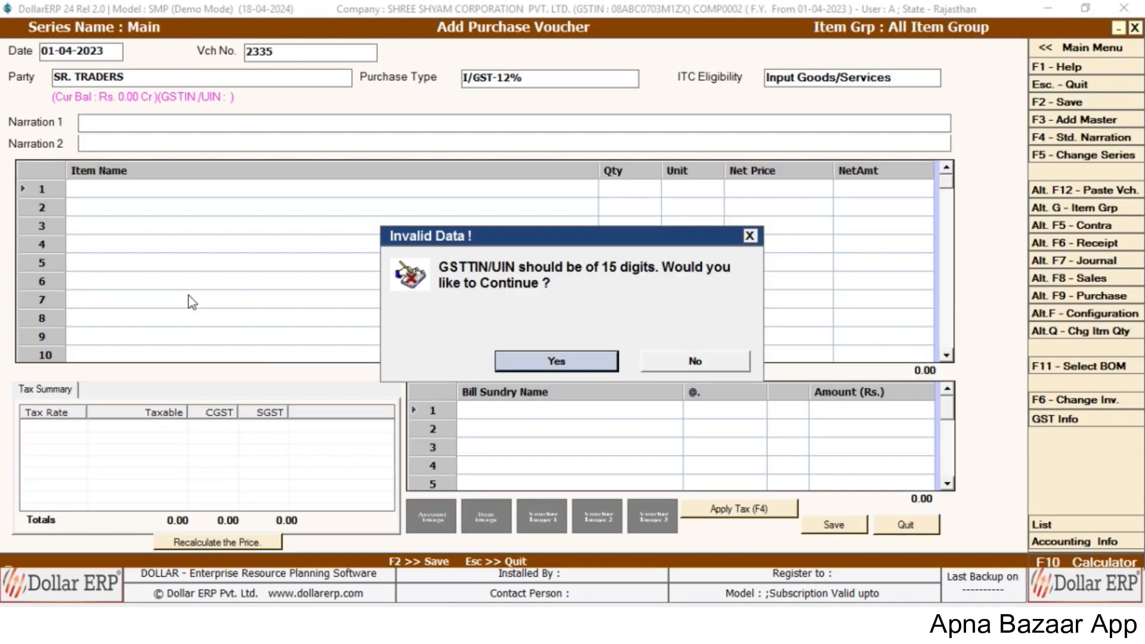
Accept the short-GSTIN warning and re-select SR. TRADERS as the voucher's party.
{"action": "key", "text": "Return"}
{"action": "key", "text": "shift+Tab"}
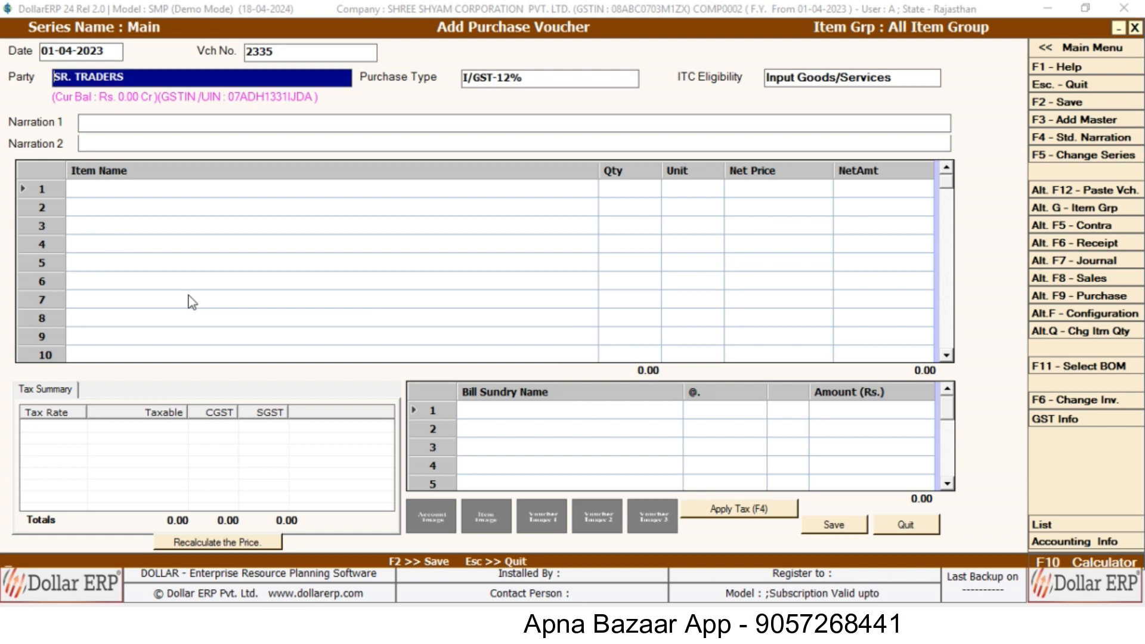
{"action": "type", "text": "SR"}
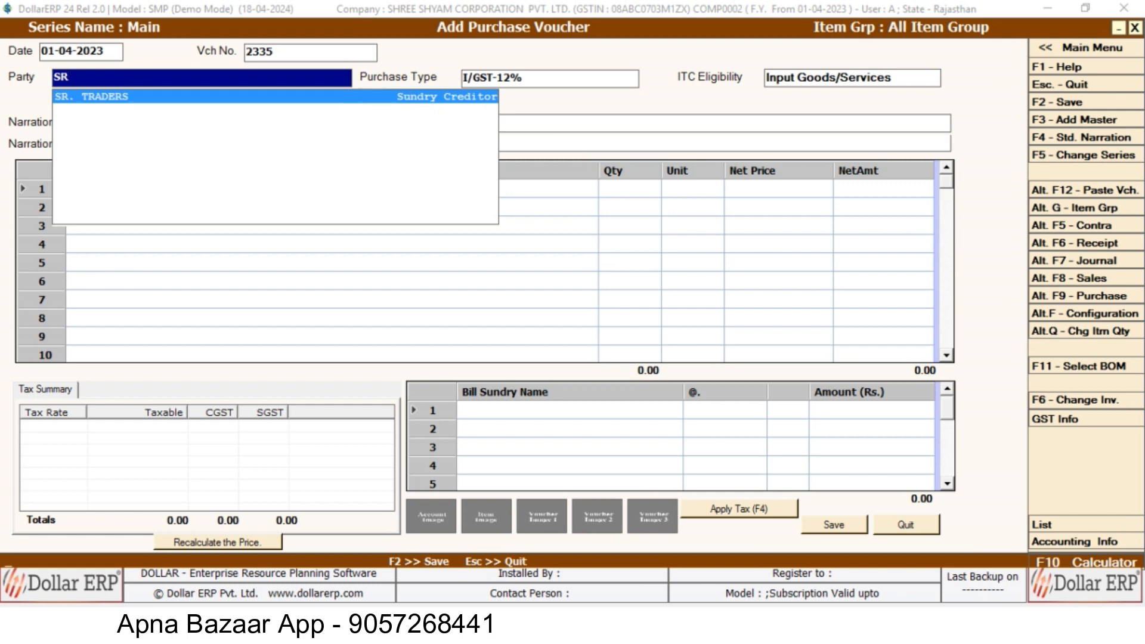
{"action": "key", "text": "Return"}
{"action": "key", "text": "Return"}
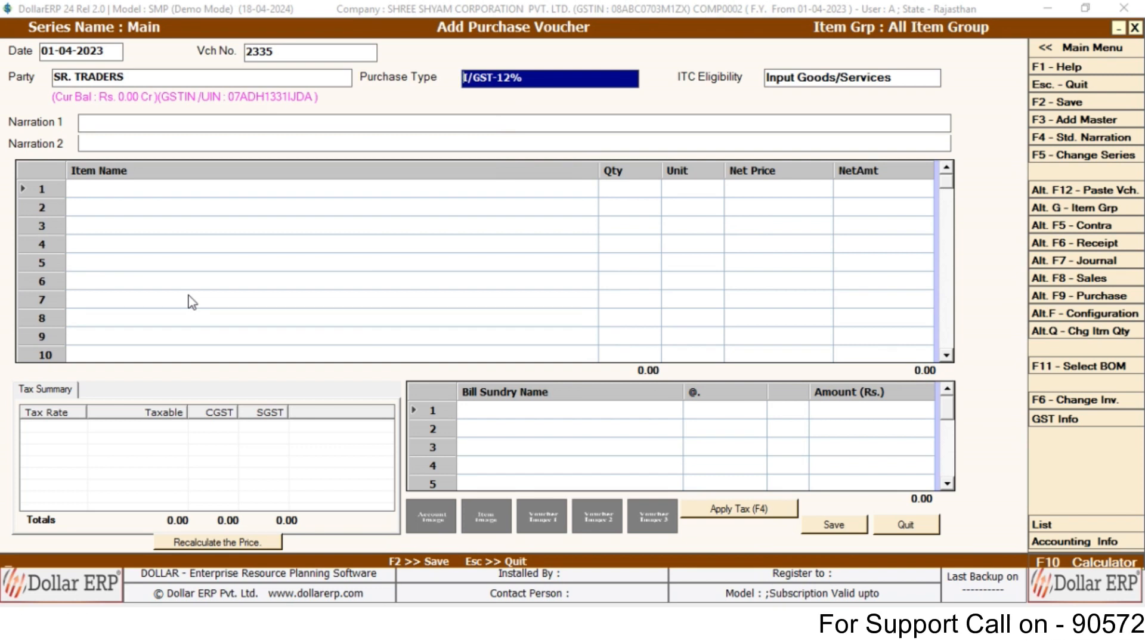
{"action": "key", "text": "space"}
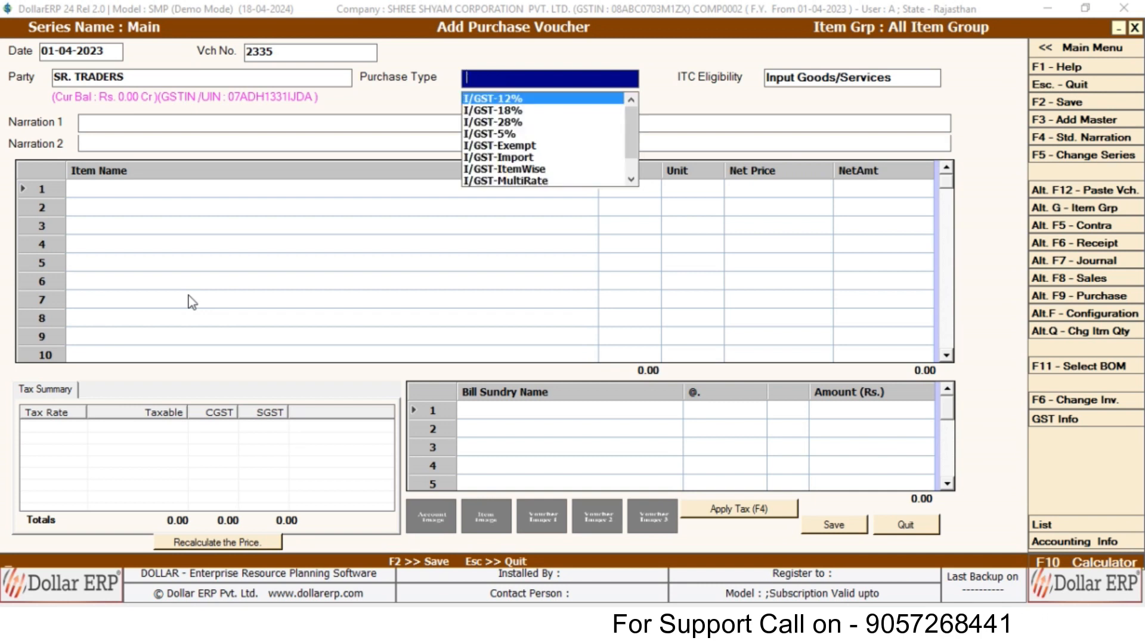
{"action": "type", "text": "MUL"}
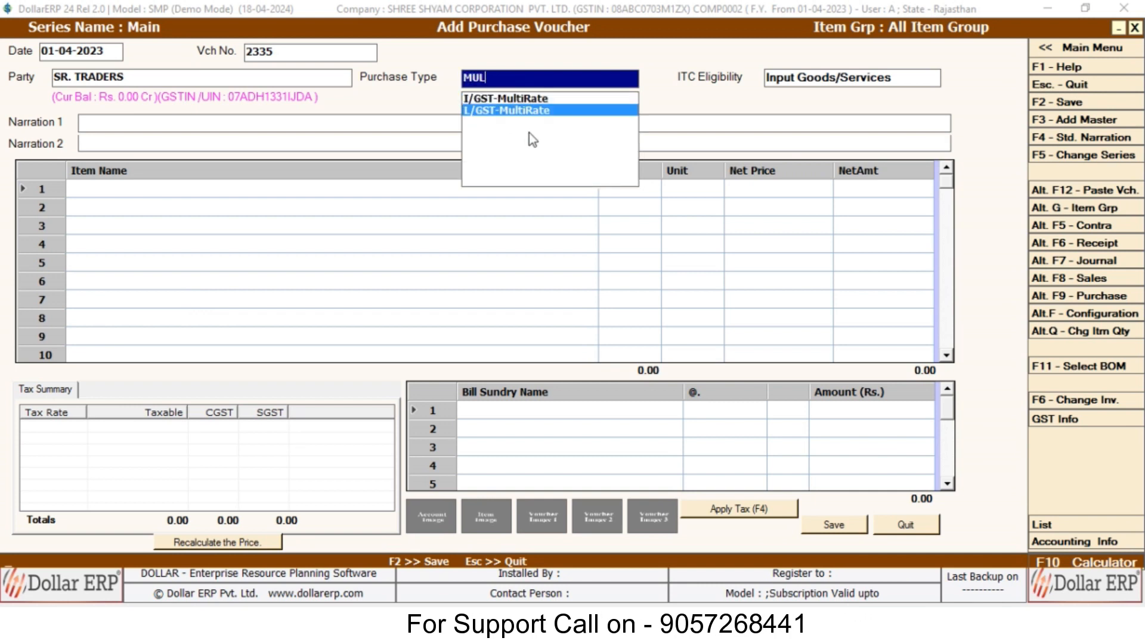
{"action": "key", "text": "BackSpace"}
{"action": "key", "text": "BackSpace"}
{"action": "key", "text": "BackSpace"}
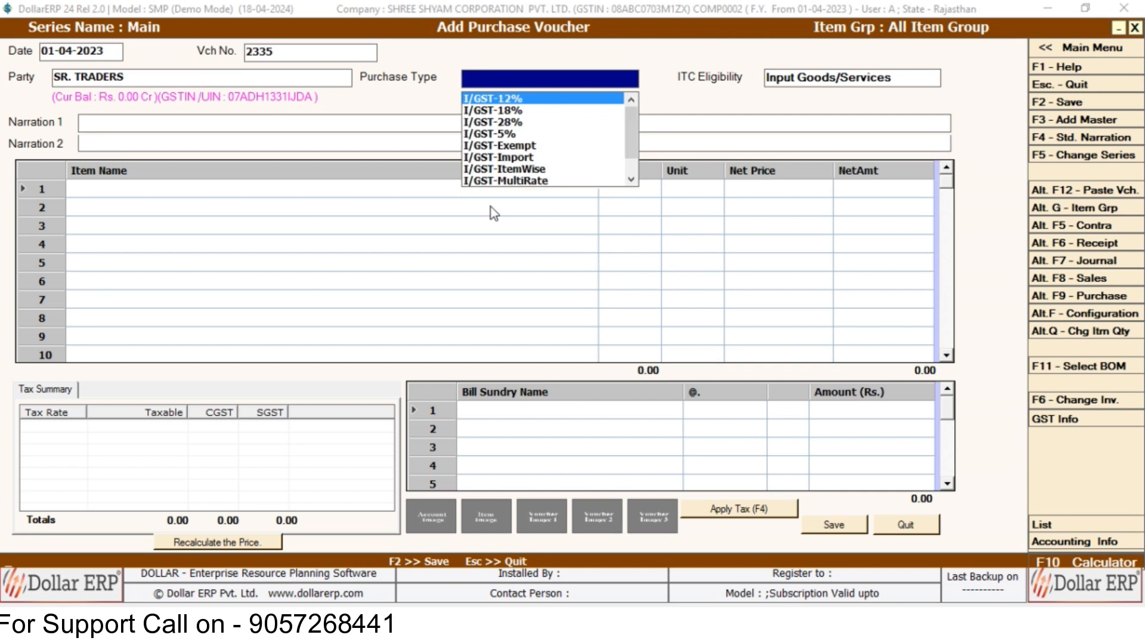
{"action": "type", "text": "1"}
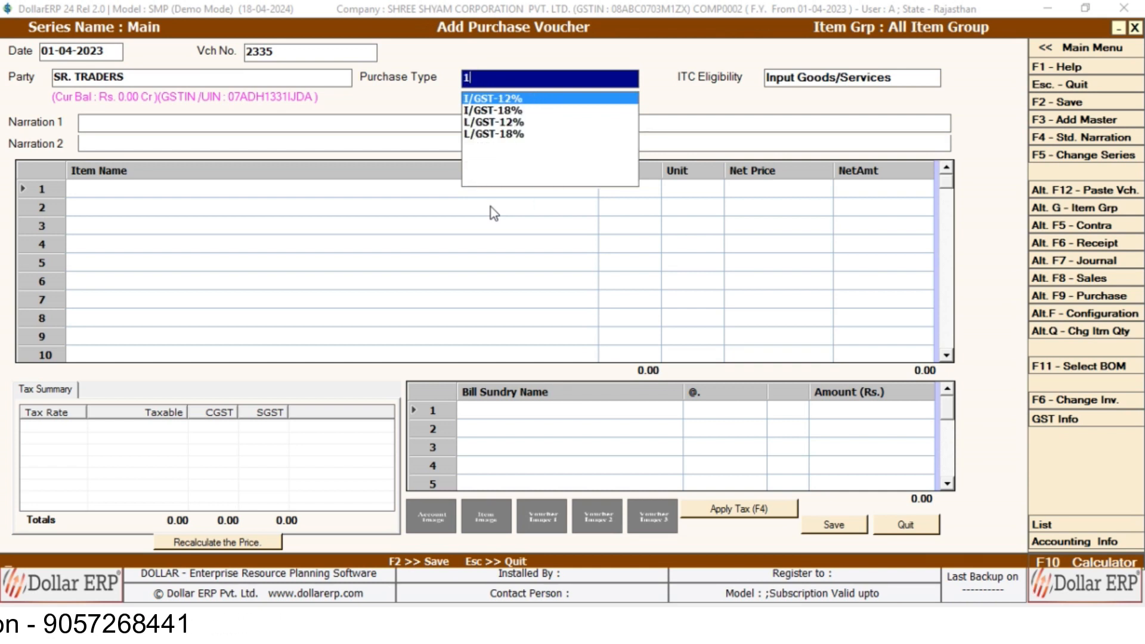
{"action": "type", "text": "8"}
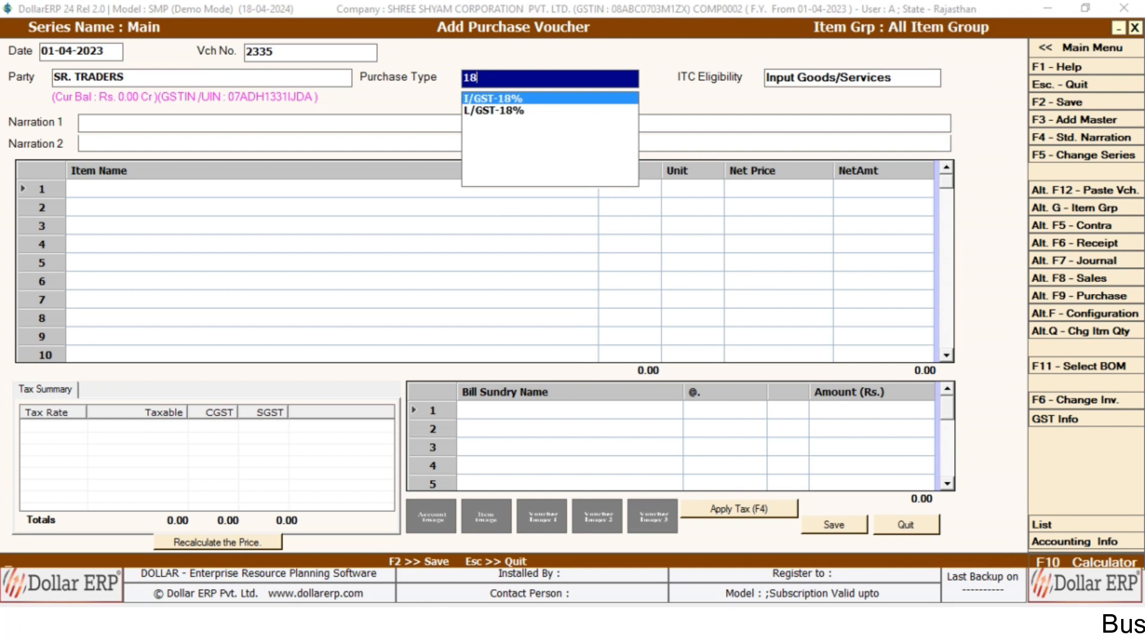
{"action": "key", "text": "Down"}
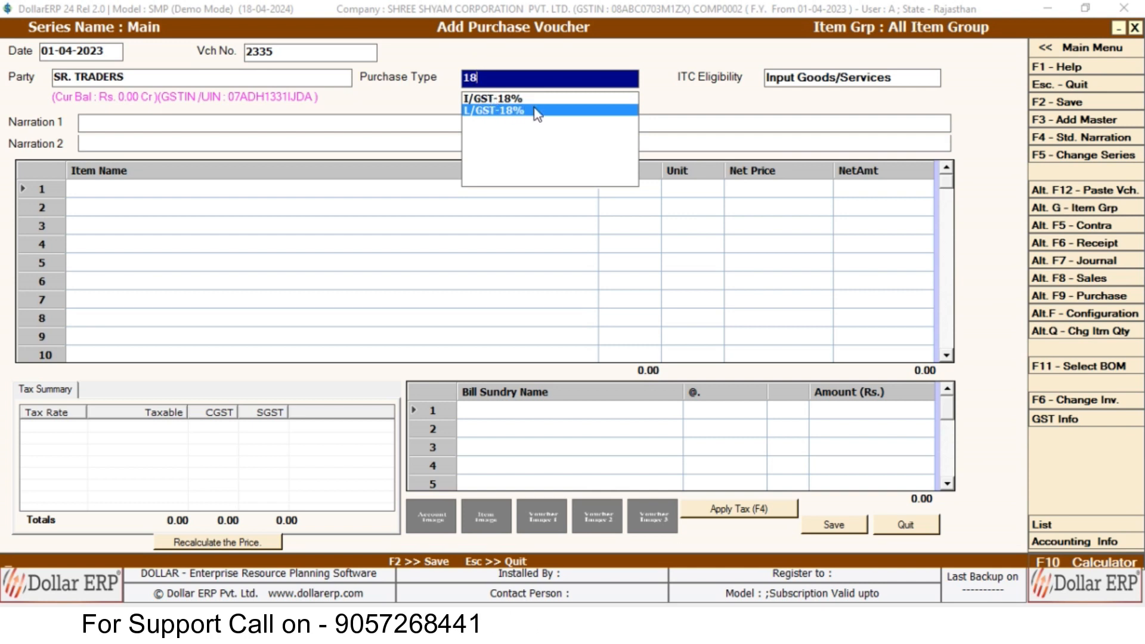
{"action": "key", "text": "BackSpace"}
{"action": "key", "text": "BackSpace"}
{"action": "key", "text": "Down"}
{"action": "key", "text": "Down"}
{"action": "key", "text": "Up"}
{"action": "key", "text": "Up"}
{"action": "key", "text": "Down"}
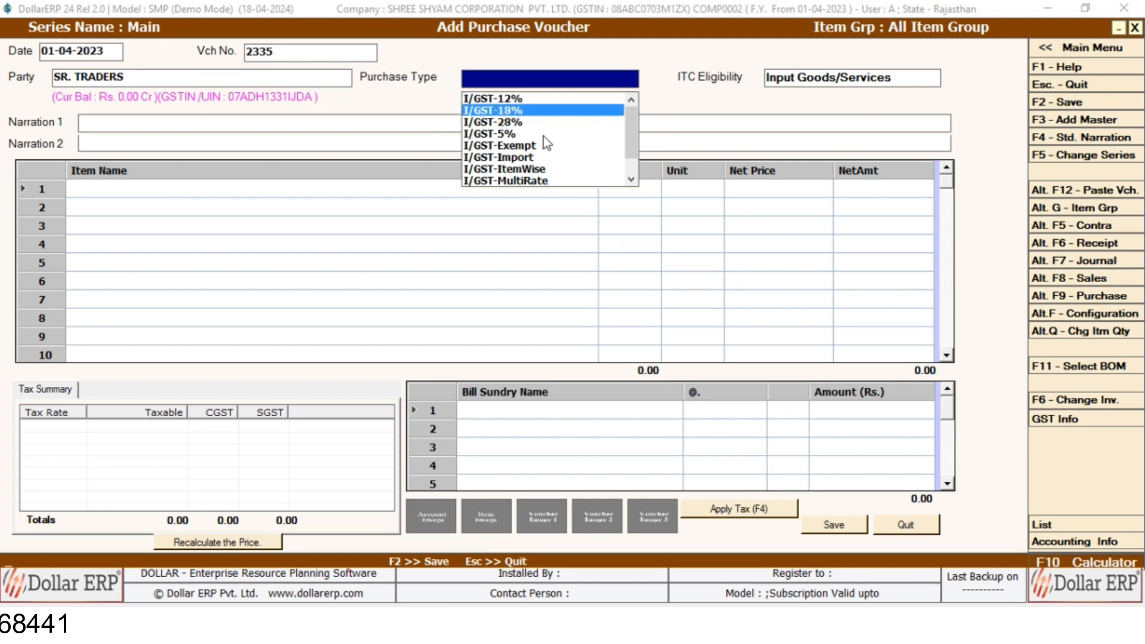
{"action": "type", "text": "5"}
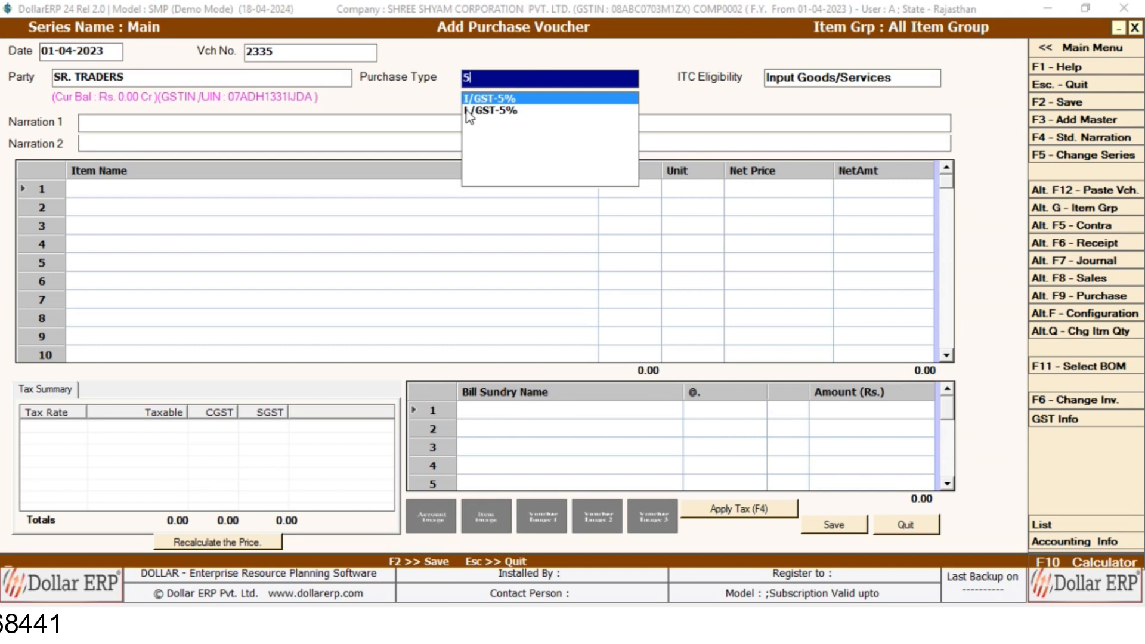
{"action": "key", "text": "BackSpace"}
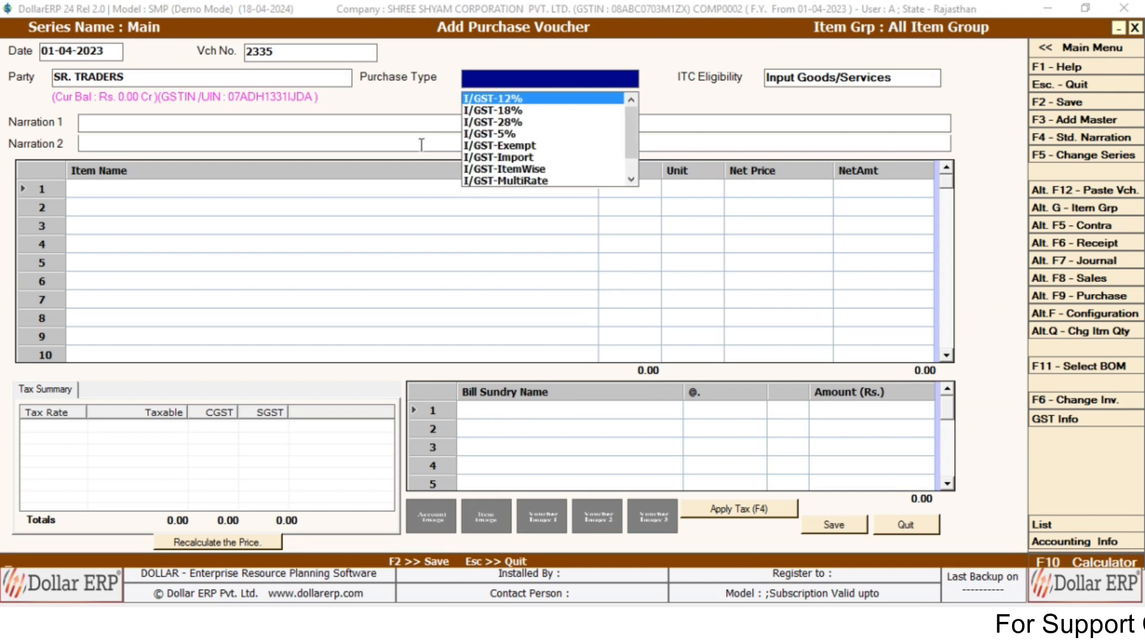
Choose I/GST-ItemWise as the purchase type.
{"action": "key", "text": "Down"}
{"action": "key", "text": "Down"}
{"action": "type", "text": "MU"}
{"action": "key", "text": "BackSpace"}
{"action": "key", "text": "BackSpace"}
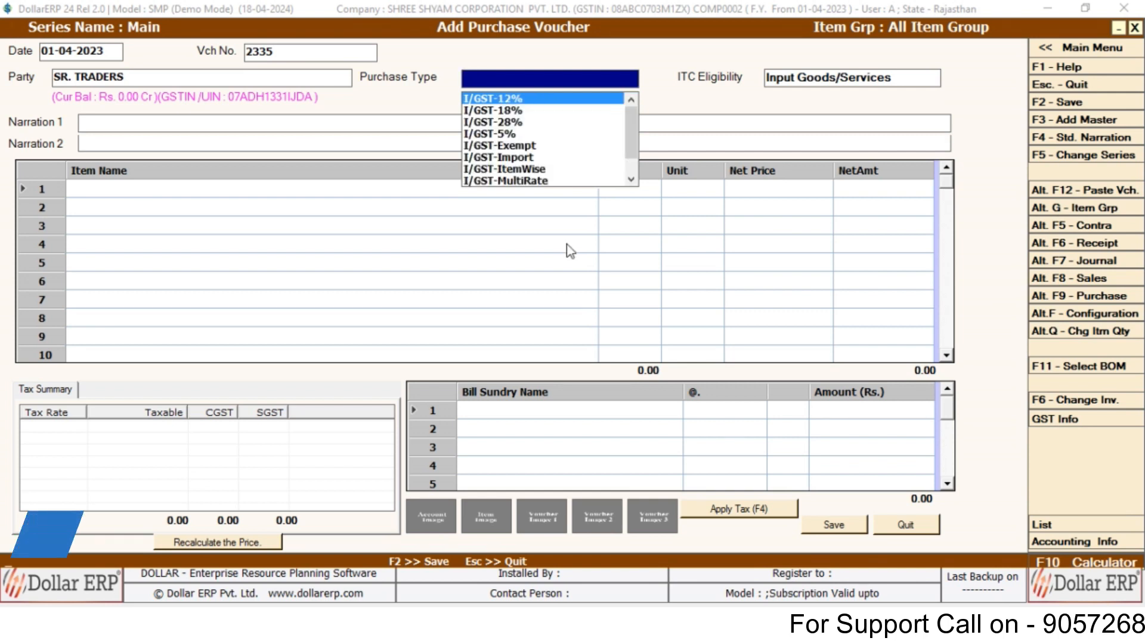
{"action": "key", "text": "Down"}
{"action": "key", "text": "Down"}
{"action": "key", "text": "Down"}
{"action": "key", "text": "Down"}
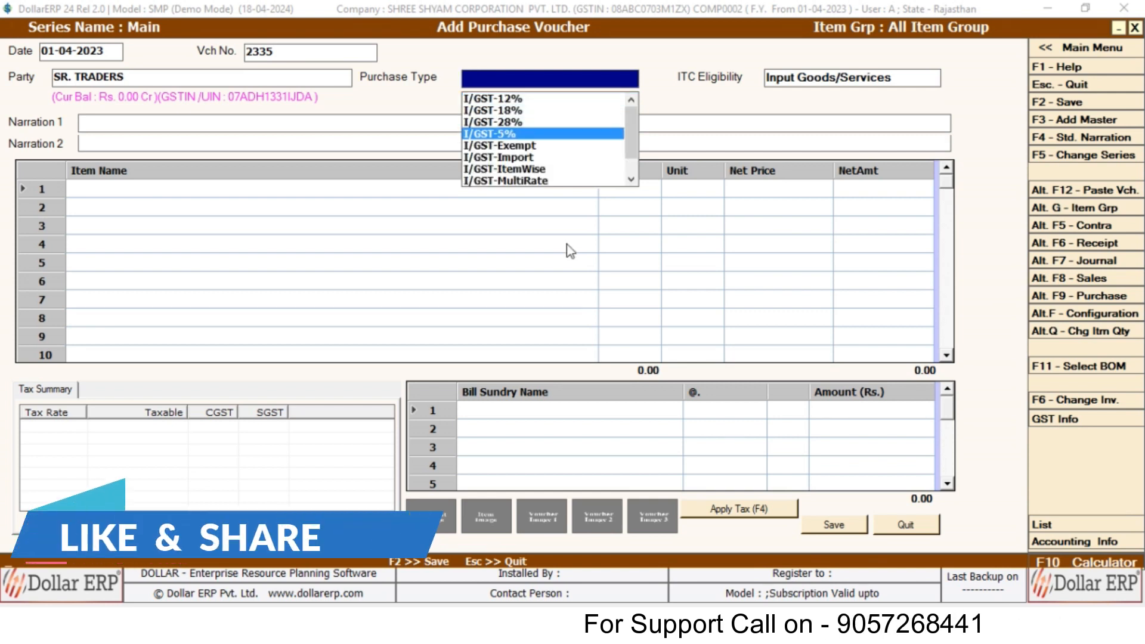
{"action": "key", "text": "Down"}
{"action": "key", "text": "Down"}
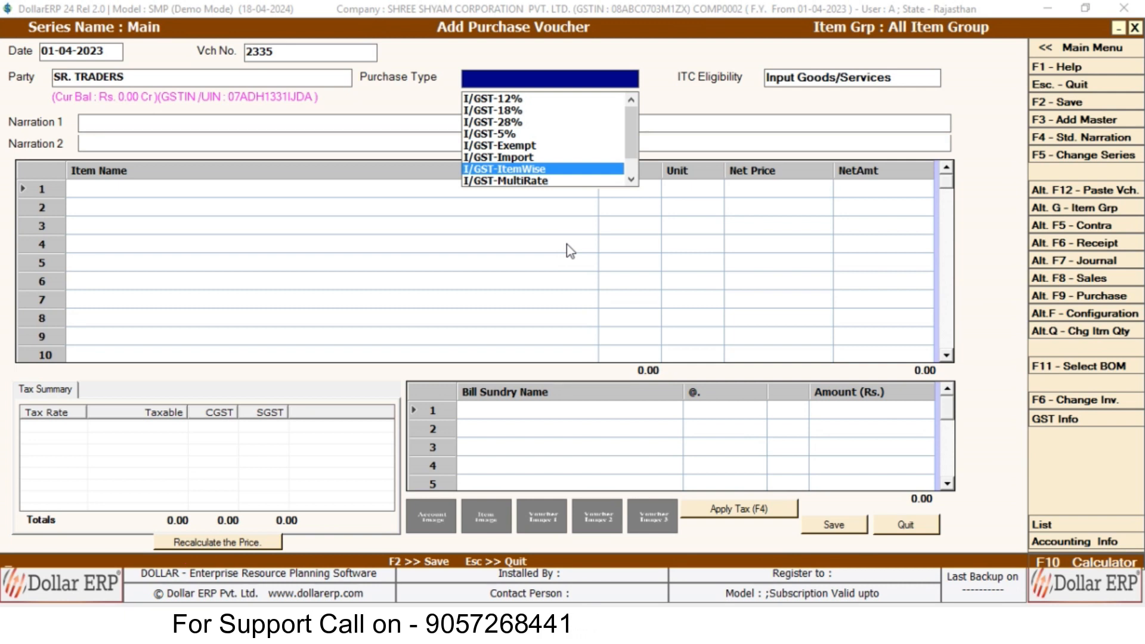
{"action": "key", "text": "Return"}
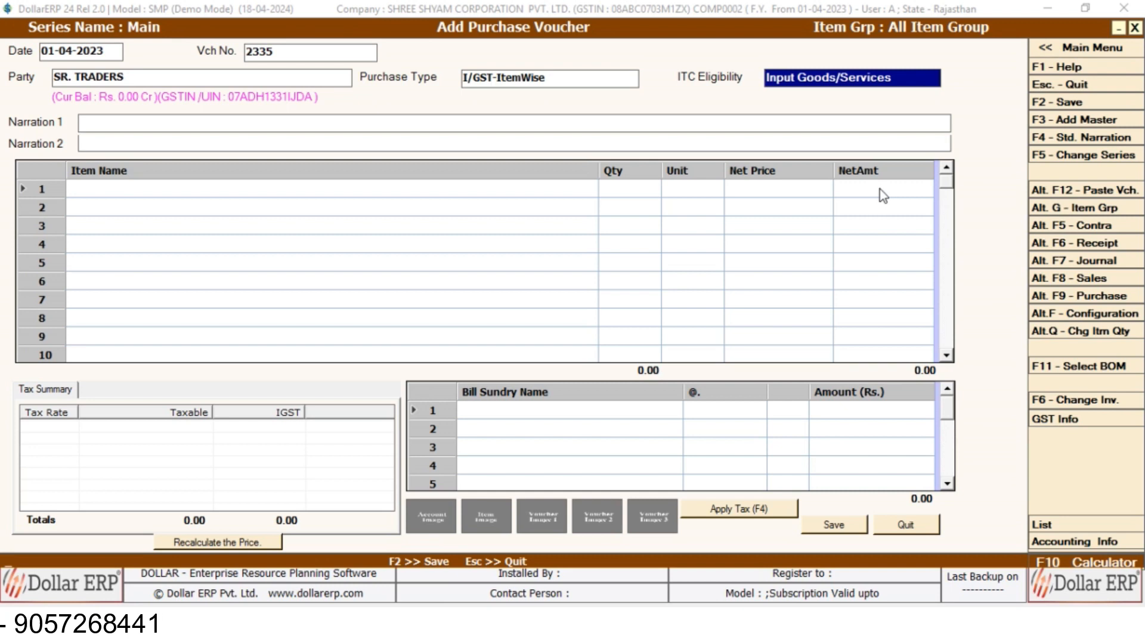
Change the purchase type to I/GST-18%.
{"action": "left_click", "coordinate": [560, 77]}
{"action": "key", "text": "BackSpace"}
{"action": "key", "text": "BackSpace"}
{"action": "key", "text": "BackSpace"}
{"action": "key", "text": "BackSpace"}
{"action": "key", "text": "BackSpace"}
{"action": "key", "text": "BackSpace"}
{"action": "key", "text": "BackSpace"}
{"action": "key", "text": "BackSpace"}
{"action": "key", "text": "BackSpace"}
{"action": "key", "text": "BackSpace"}
{"action": "key", "text": "BackSpace"}
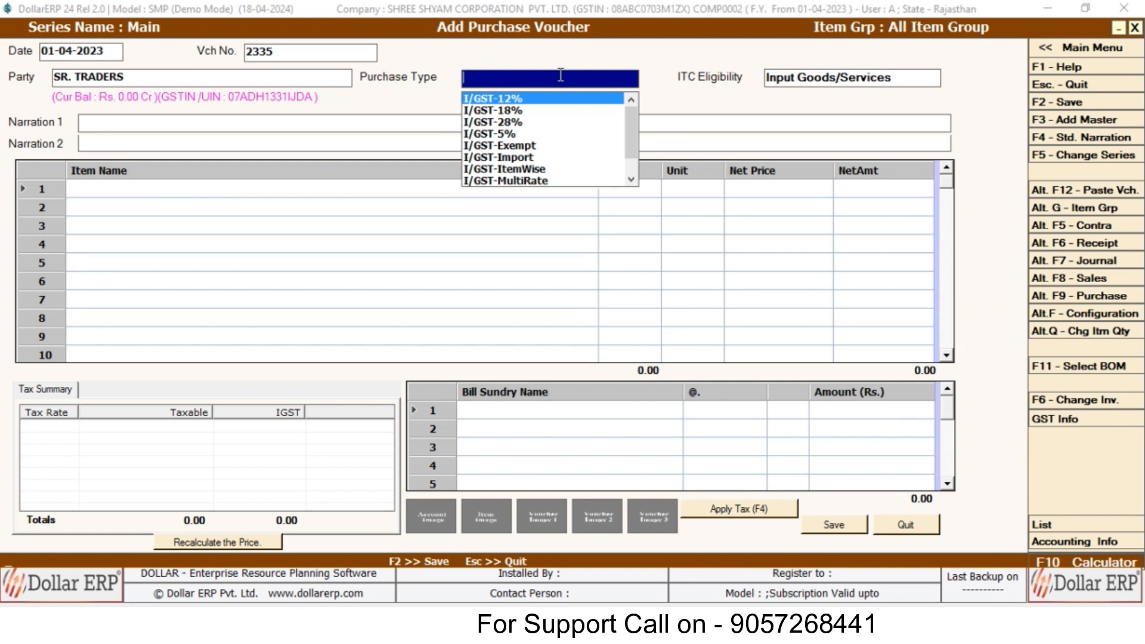
{"action": "type", "text": "18"}
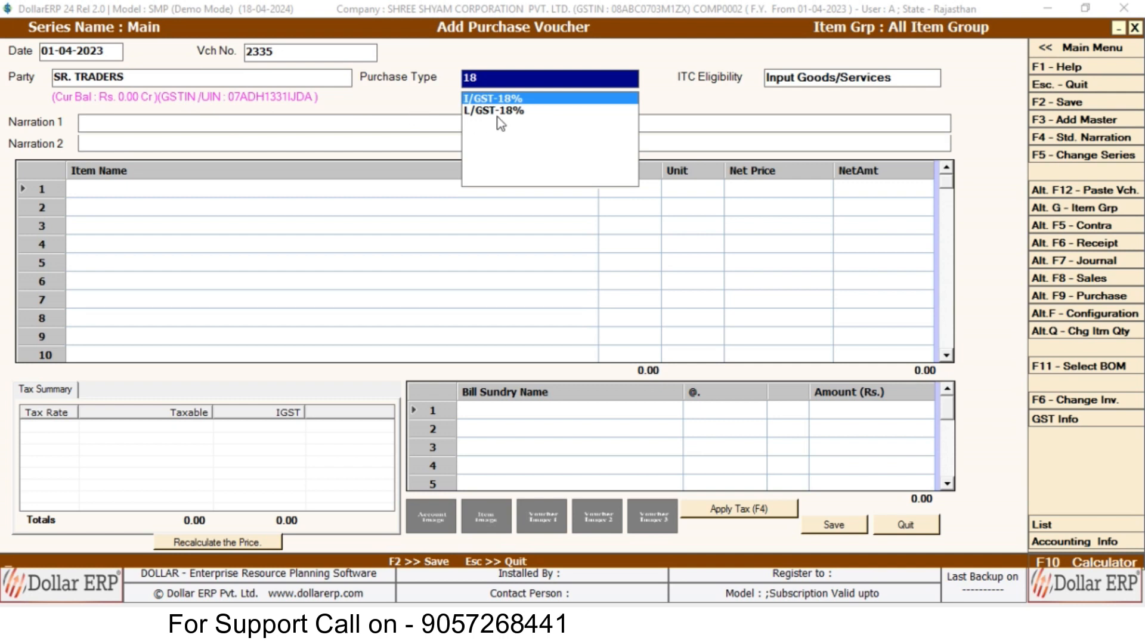
{"action": "key", "text": "Return"}
{"action": "key", "text": "Return"}
{"action": "key", "text": "Return"}
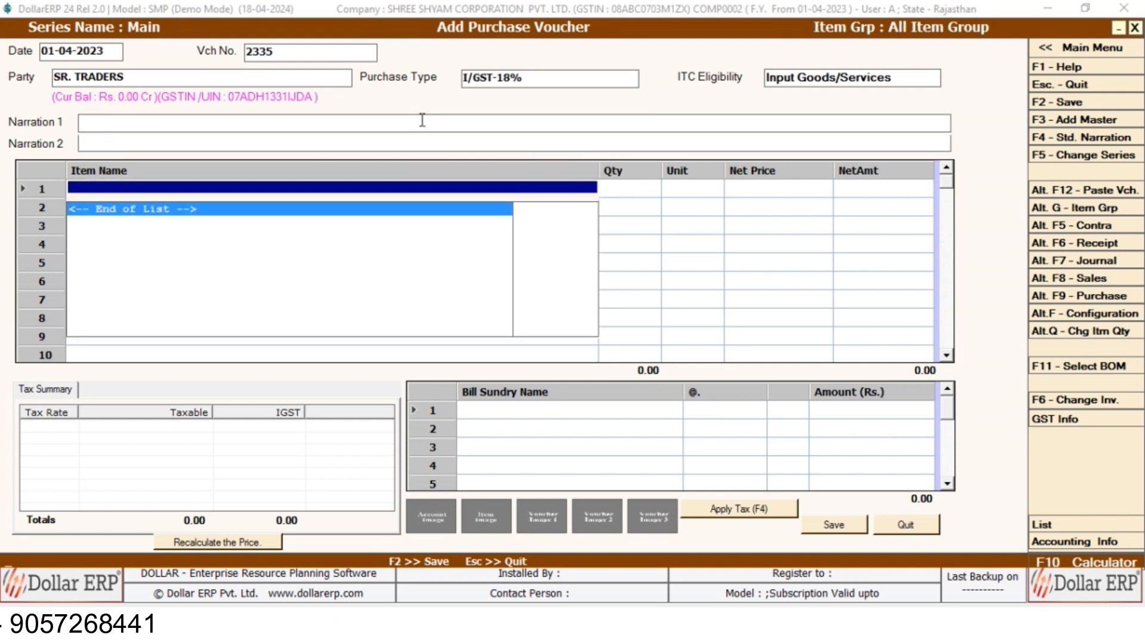
Enter Item 18% on the first row, 2 Pcs at 5,000.00.
{"action": "key", "text": "Down"}
{"action": "key", "text": "Down"}
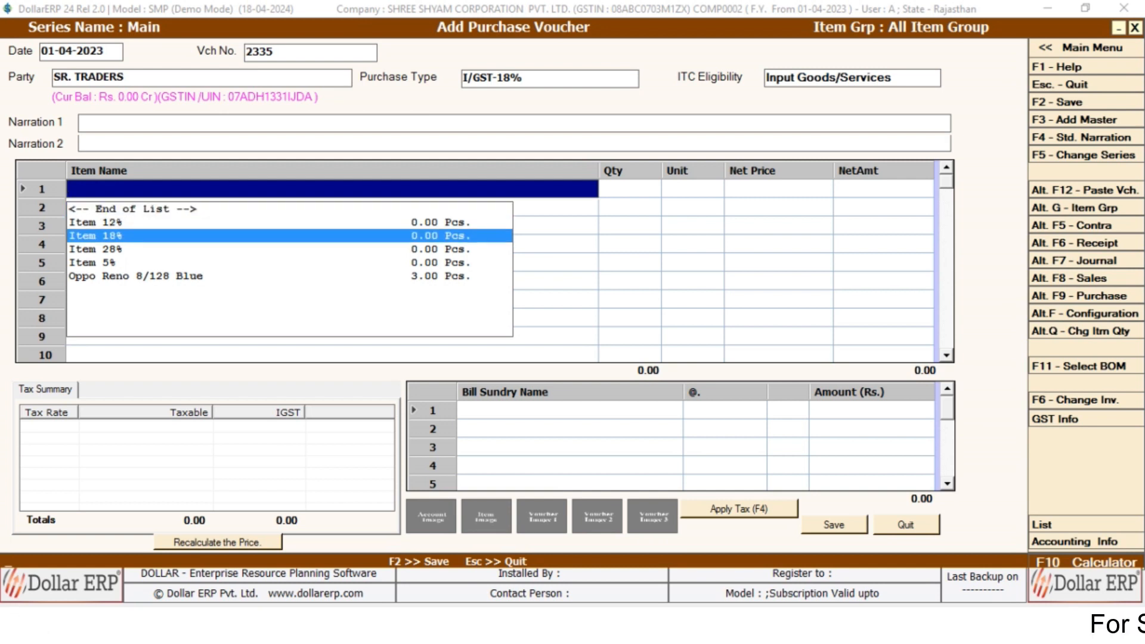
{"action": "key", "text": "Return"}
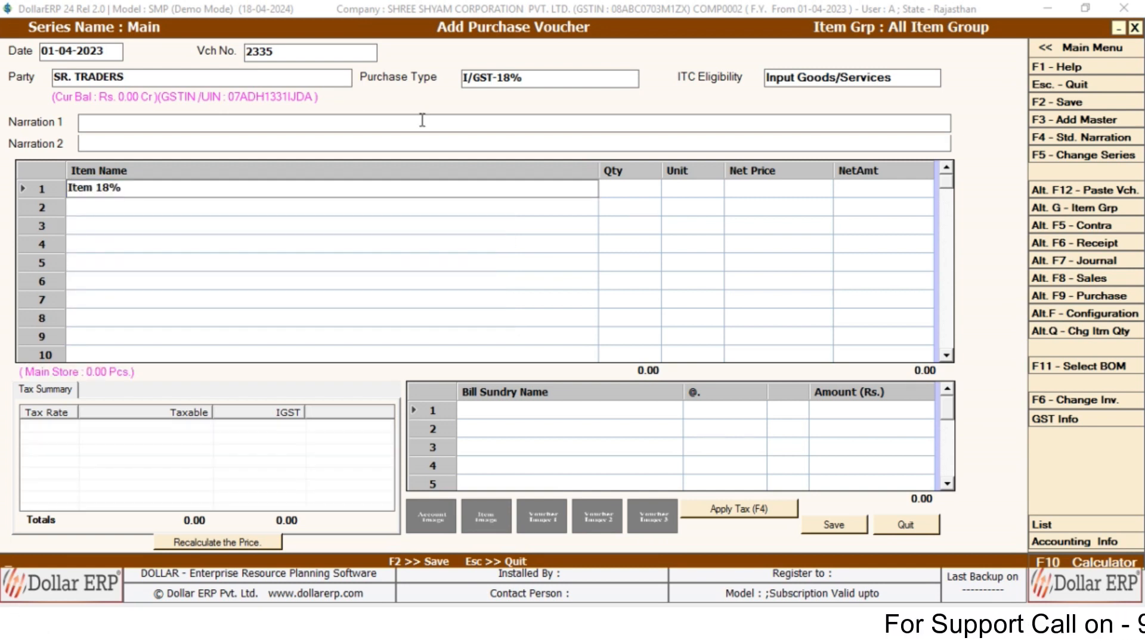
{"action": "type", "text": "2"}
{"action": "key", "text": "Return"}
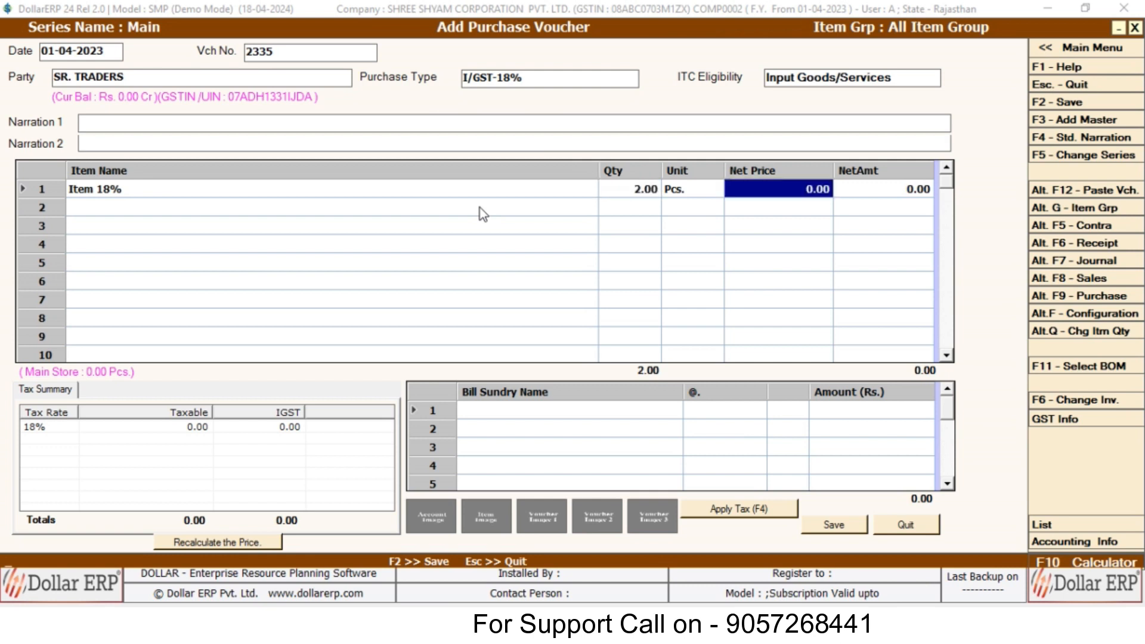
{"action": "type", "text": "5000"}
{"action": "key", "text": "Return"}
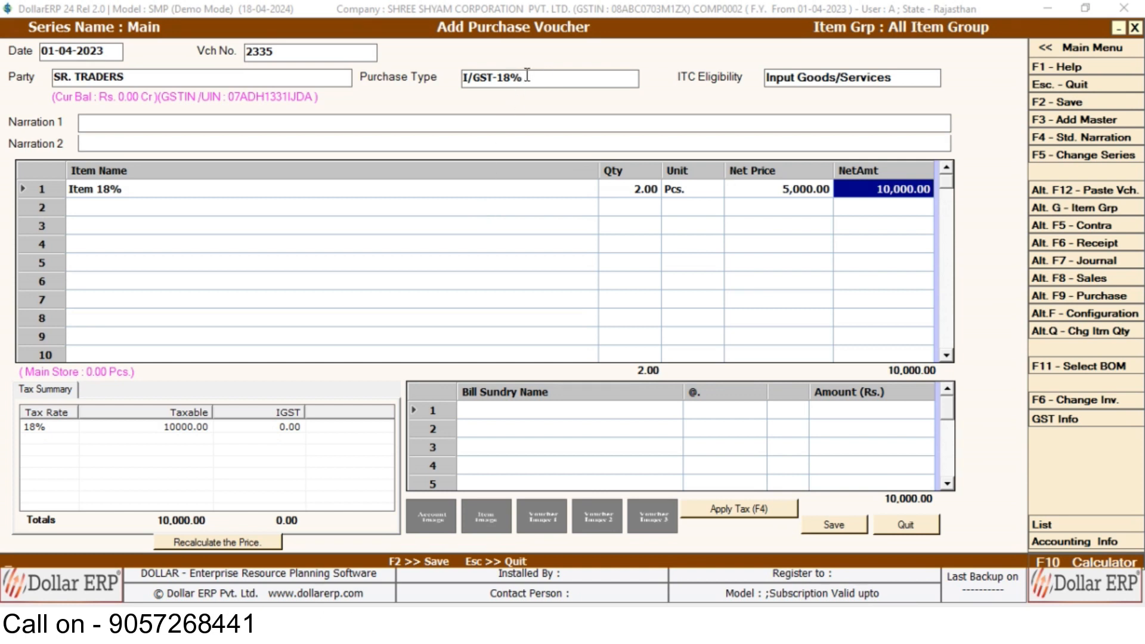
{"action": "key", "text": "Return"}
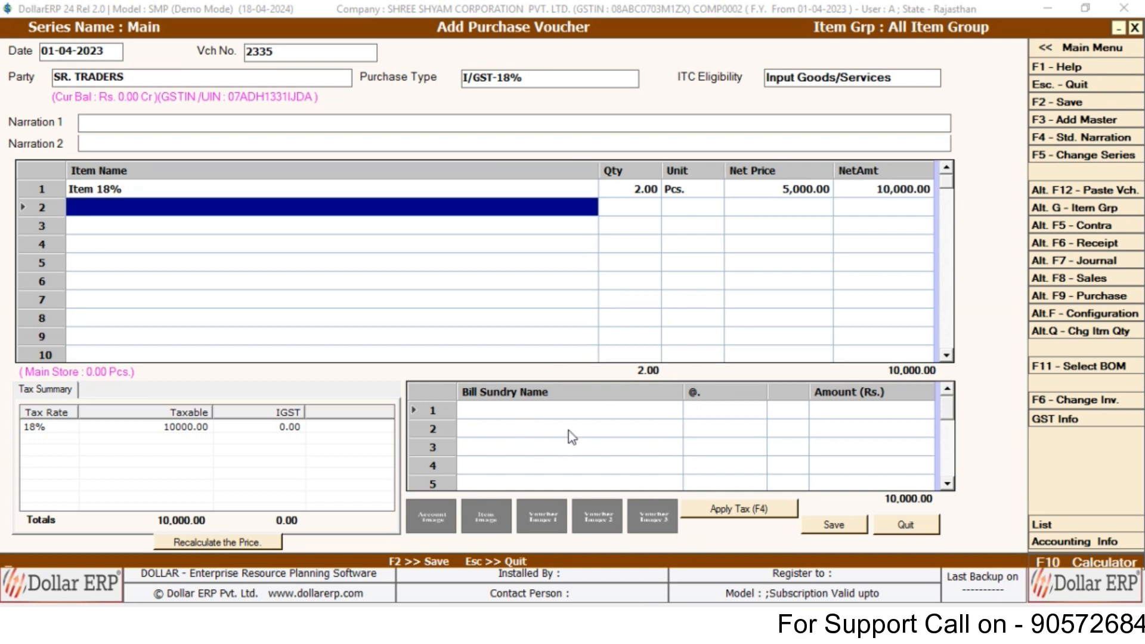
Apply IGST 18% of 1,800.00, bringing the total to 11,800.00.
{"action": "left_click", "coordinate": [725, 508]}
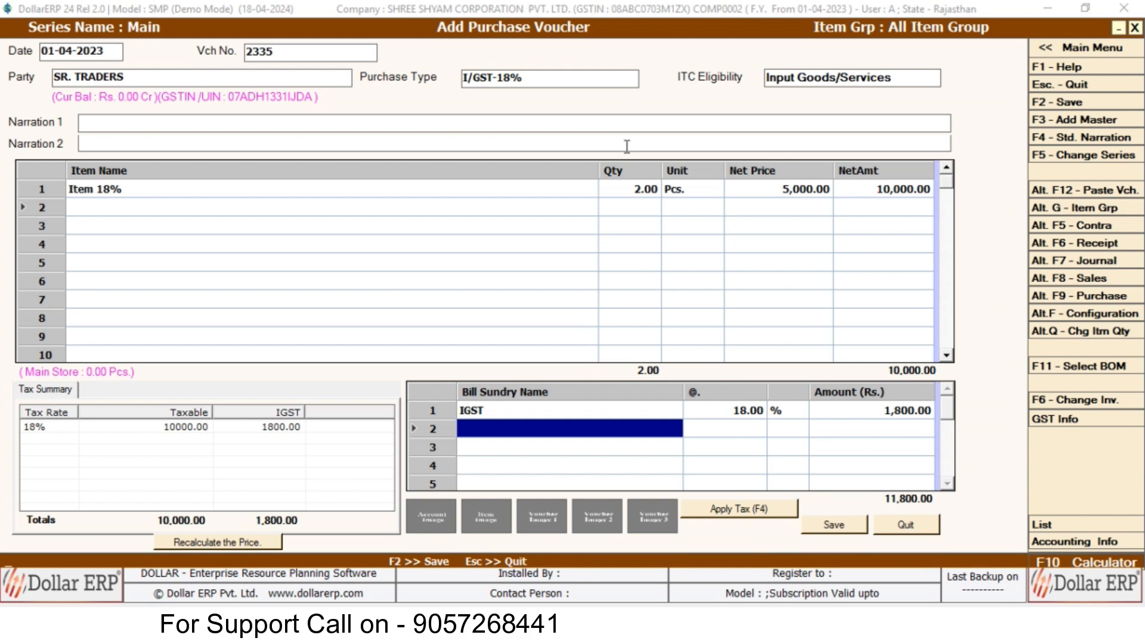
{"action": "left_click", "coordinate": [540, 78]}
{"action": "key", "text": "Down"}
{"action": "key", "text": "Down"}
{"action": "key", "text": "Down"}
{"action": "key", "text": "Down"}
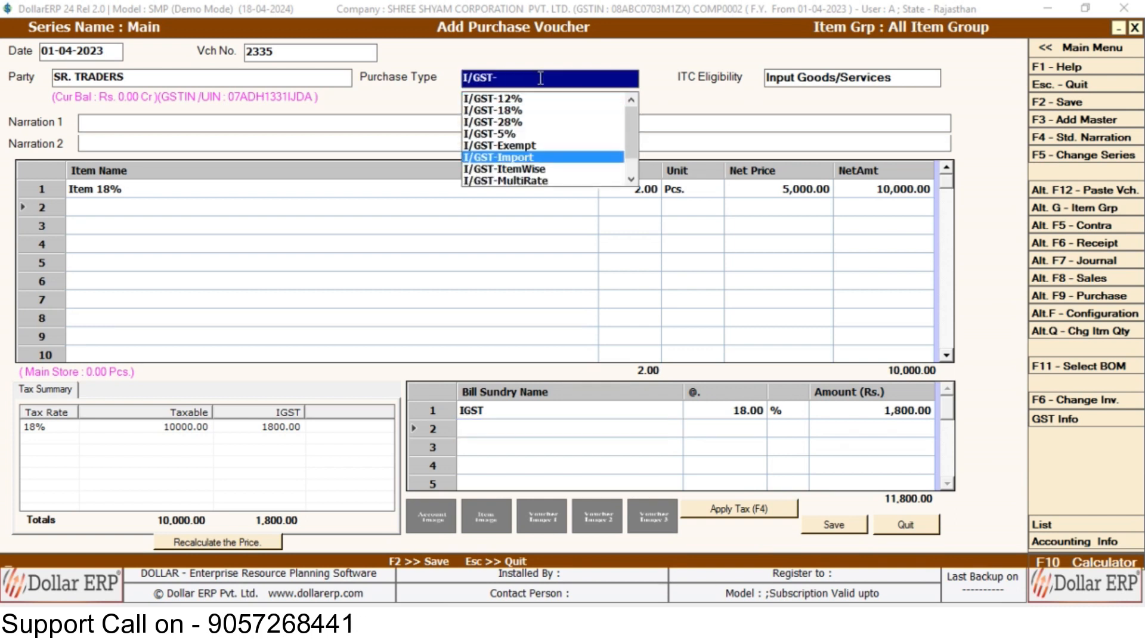
Switch the purchase type to I/GST-ItemWise and put Item 12% on row 1.
{"action": "key", "text": "Down"}
{"action": "key", "text": "Return"}
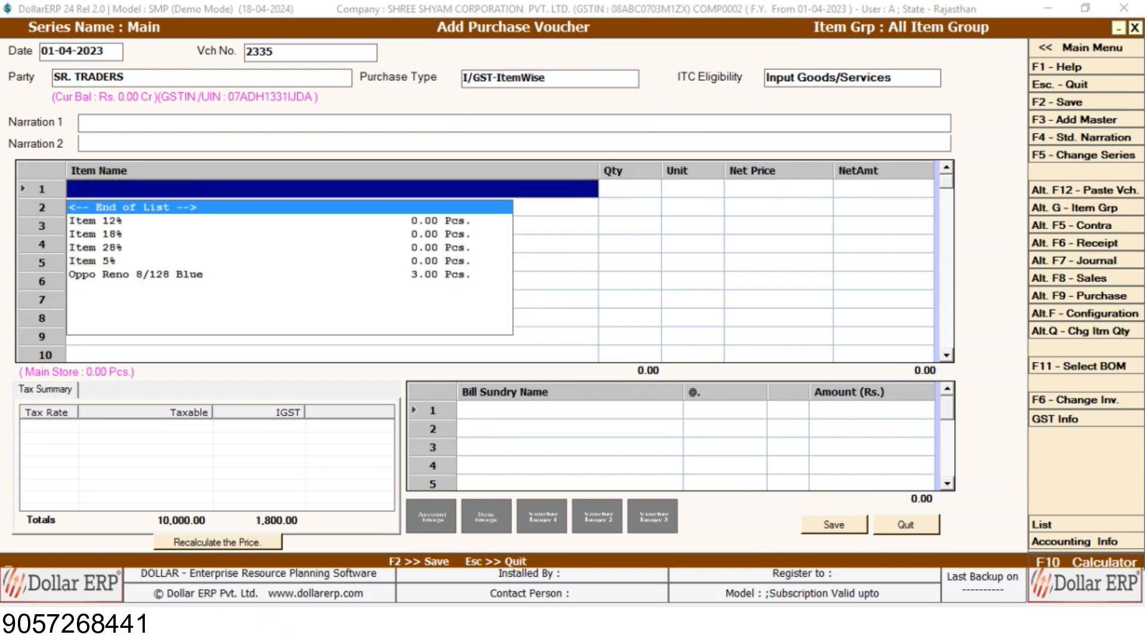
{"action": "key", "text": "Down"}
{"action": "key", "text": "Down"}
{"action": "key", "text": "Up"}
{"action": "key", "text": "Return"}
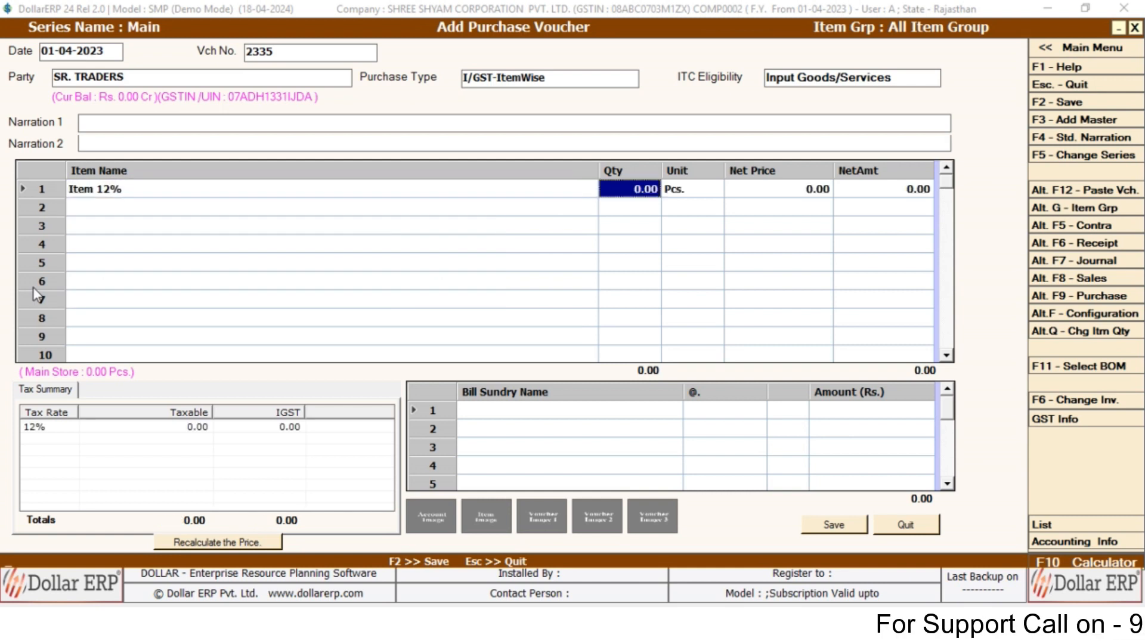
Enter 1 Pcs at 600.00 and confirm the 72.00 IGST breakdown.
{"action": "type", "text": "1"}
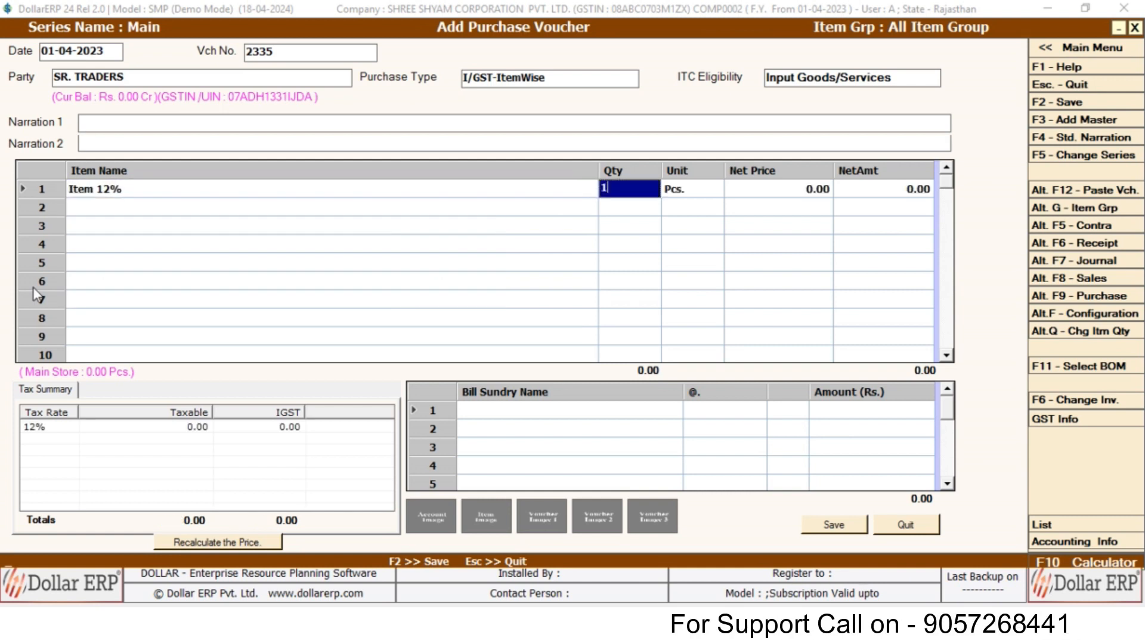
{"action": "key", "text": "Return"}
{"action": "key", "text": "Return"}
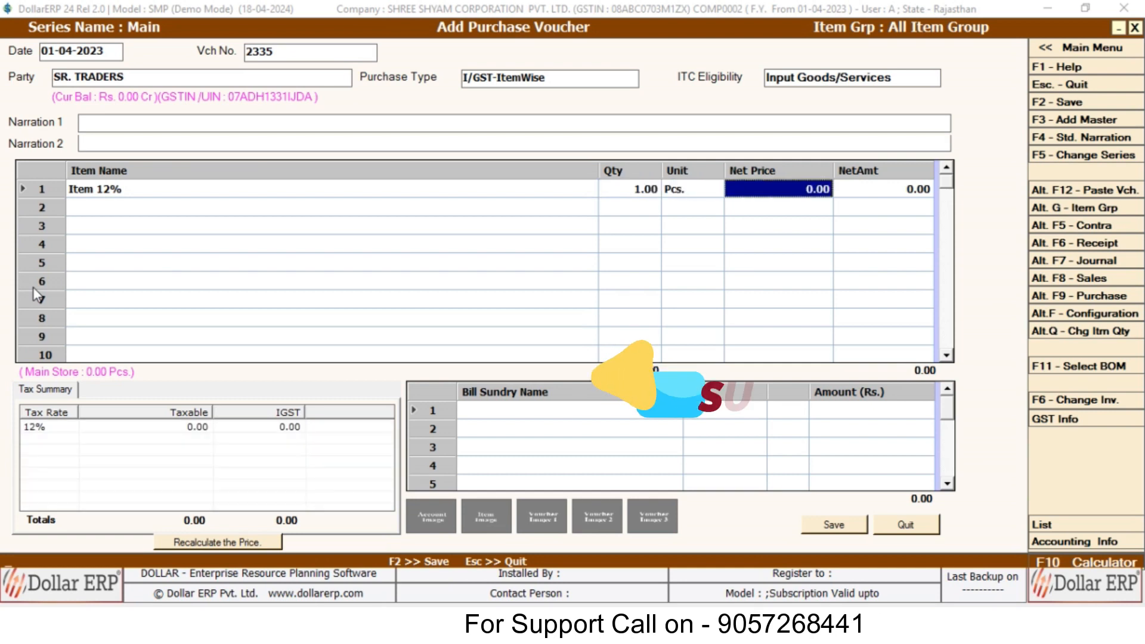
{"action": "type", "text": "600"}
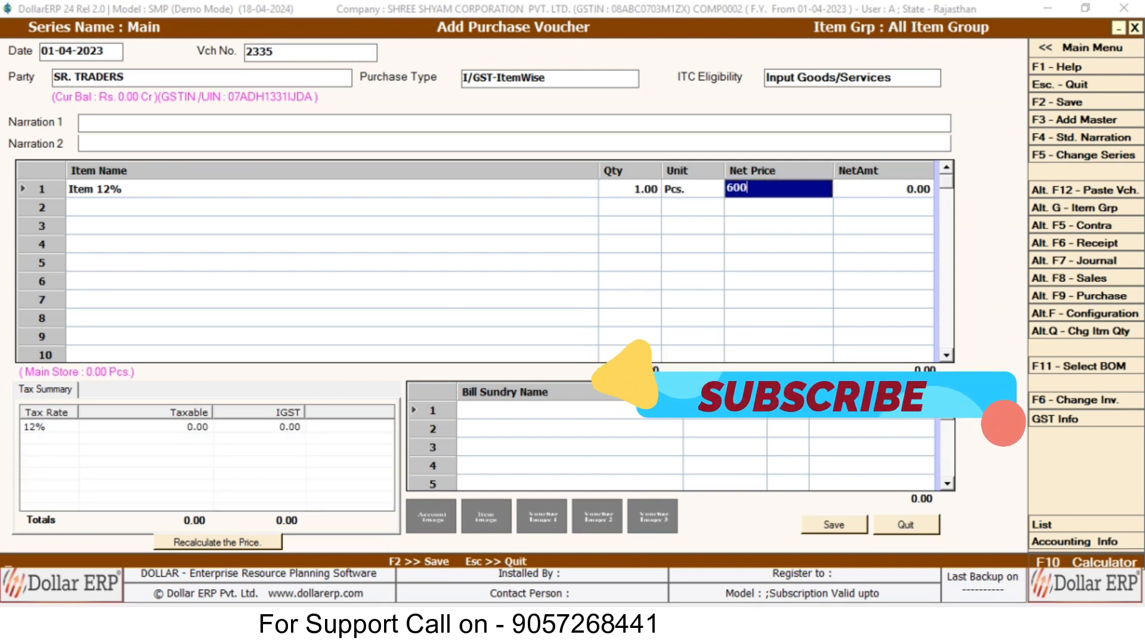
{"action": "key", "text": "Return"}
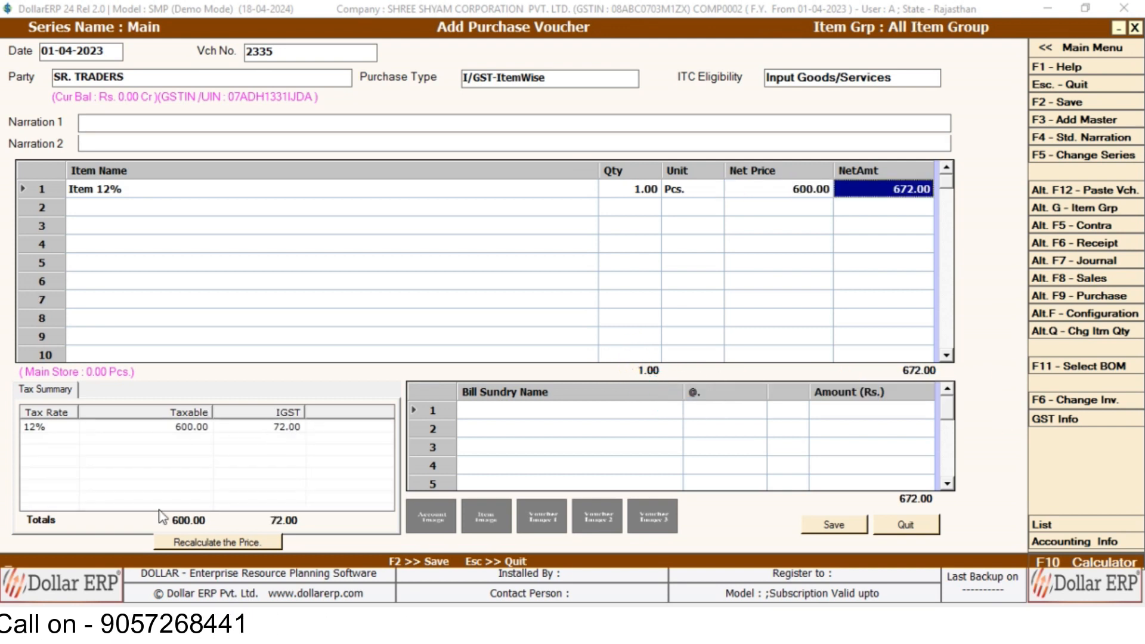
{"action": "key", "text": "Return"}
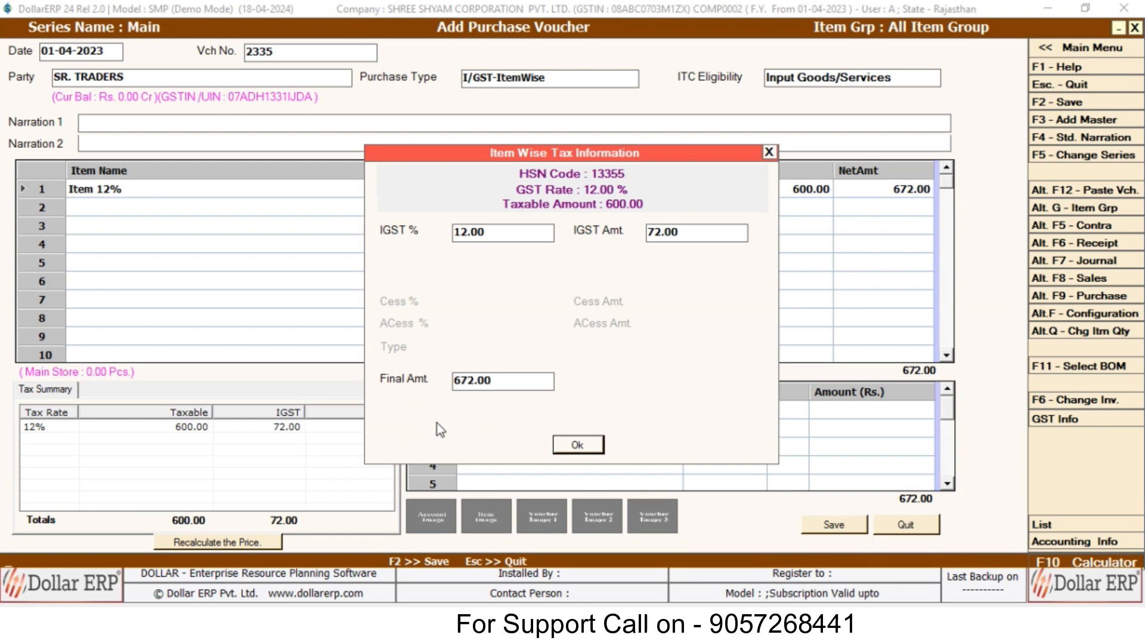
{"action": "left_click", "coordinate": [571, 447]}
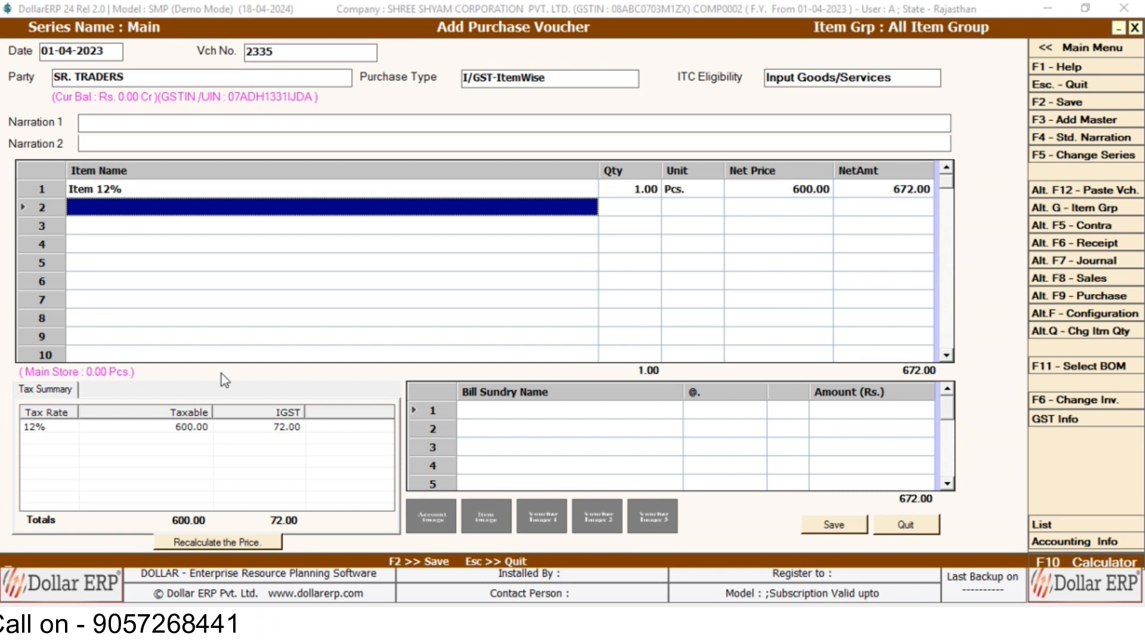
Add Item 18% on row 2, 2 Pcs at 700.00, totalling 2,324.00.
{"action": "type", "text": "18"}
{"action": "key", "text": "Return"}
{"action": "type", "text": "2"}
{"action": "key", "text": "Return"}
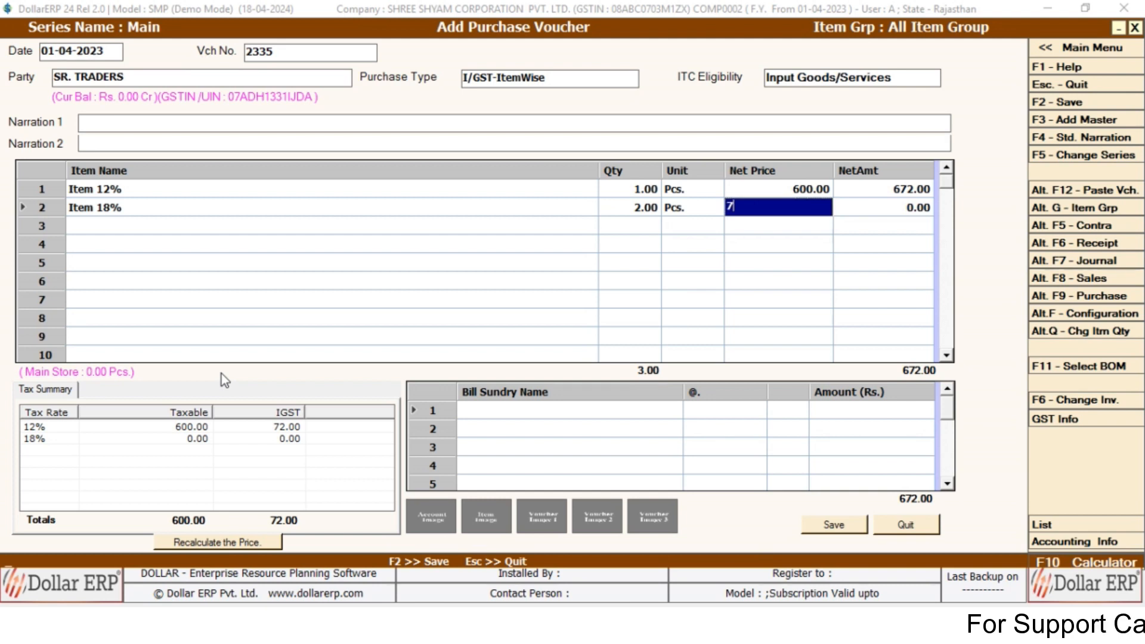
{"action": "key", "text": "Return"}
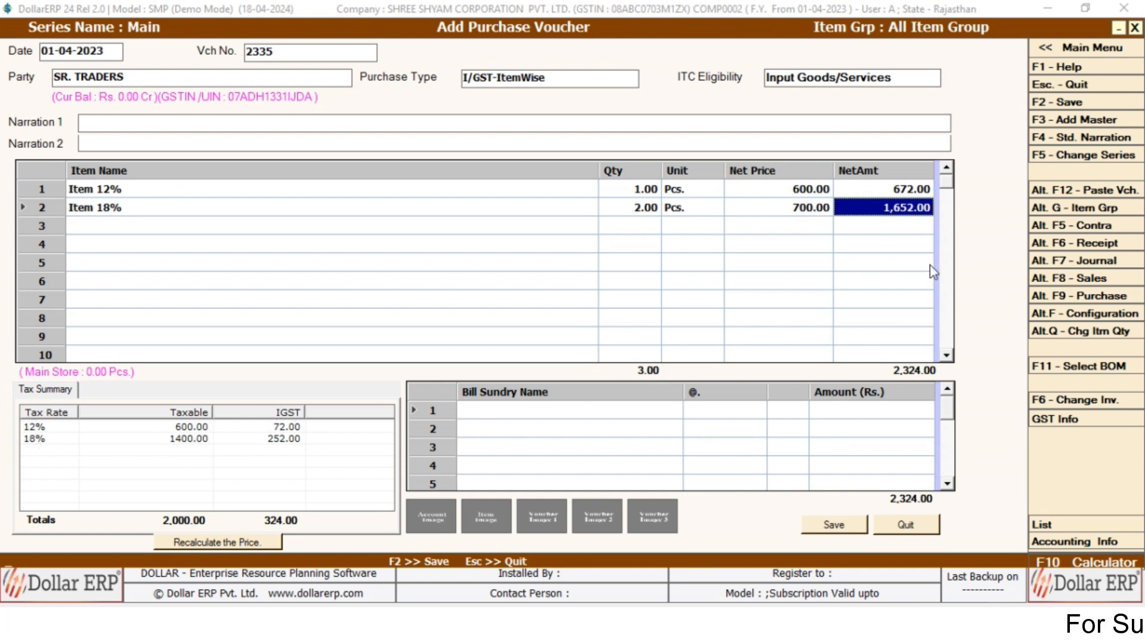
{"action": "key", "text": "Return"}
{"action": "key", "text": "Return"}
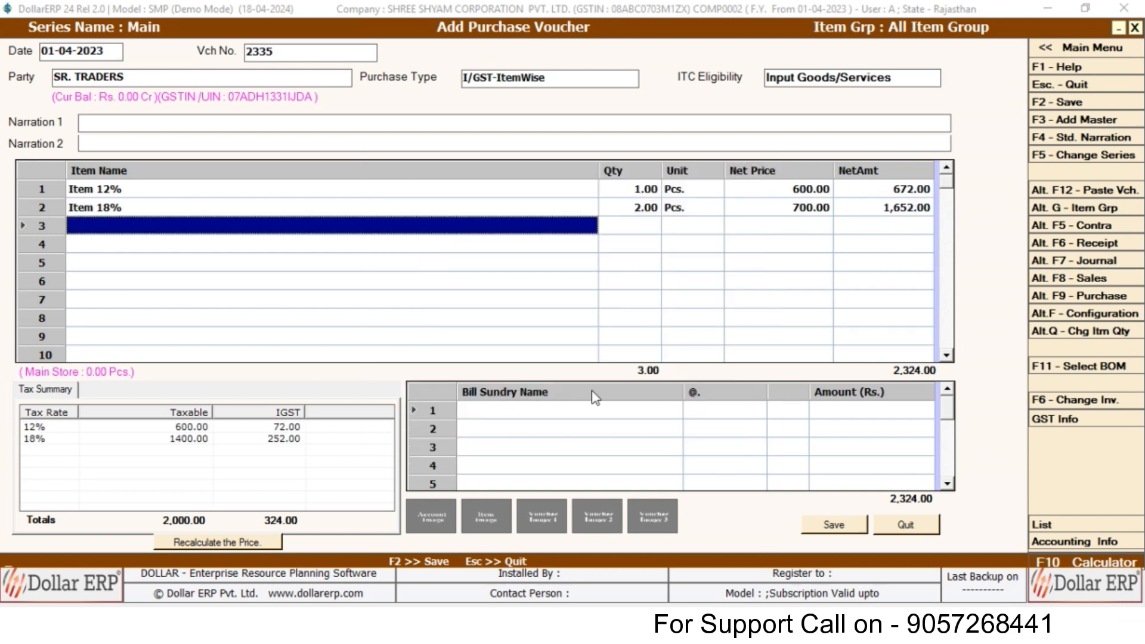
Change the purchase type to tax-inclusive I/GST-TaxIncl.
{"action": "left_click", "coordinate": [580, 85]}
{"action": "key", "text": "Down"}
{"action": "key", "text": "Return"}
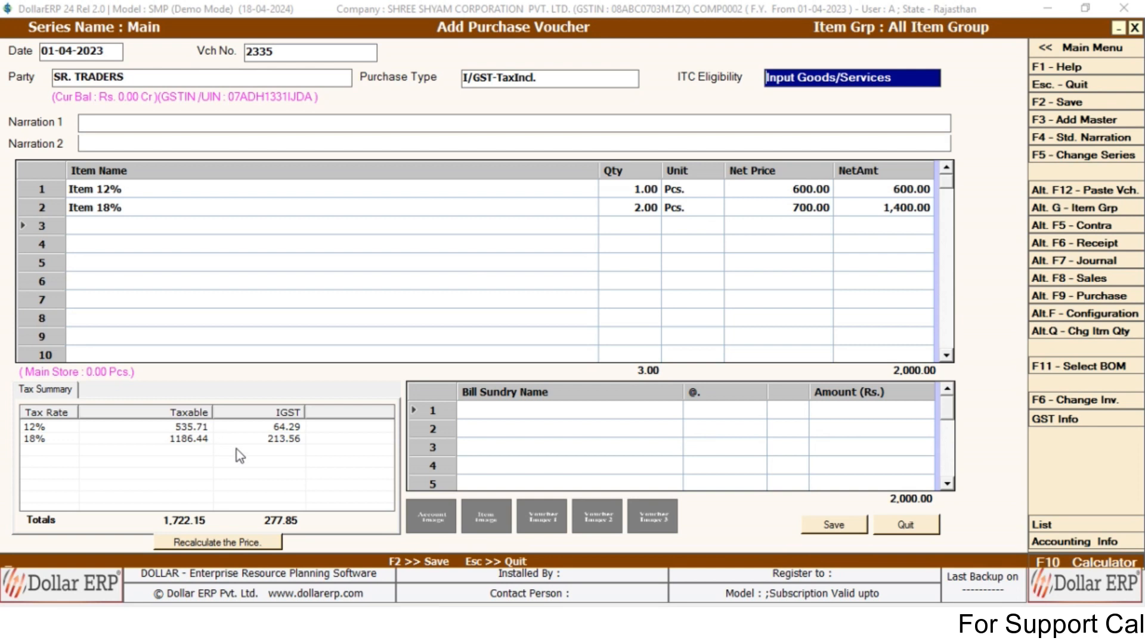
Review the first item's net price and tax breakdown: taxable 1,722.15, IGST 277.85.
{"action": "left_click", "coordinate": [885, 187]}
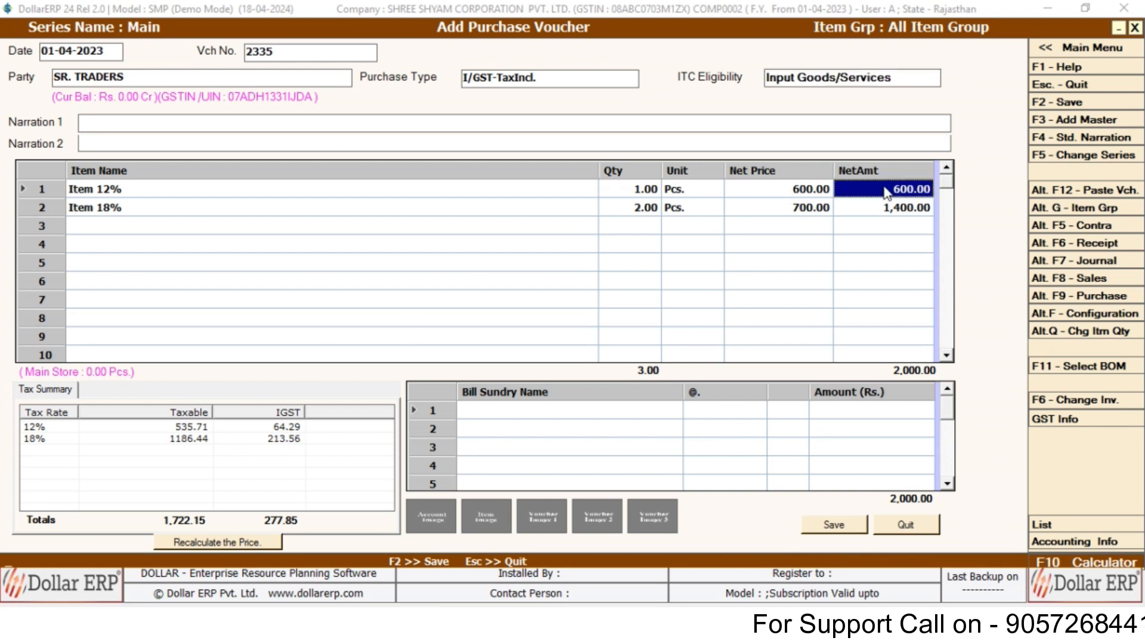
{"action": "left_click", "coordinate": [794, 190]}
{"action": "key", "text": "Return"}
{"action": "key", "text": "Return"}
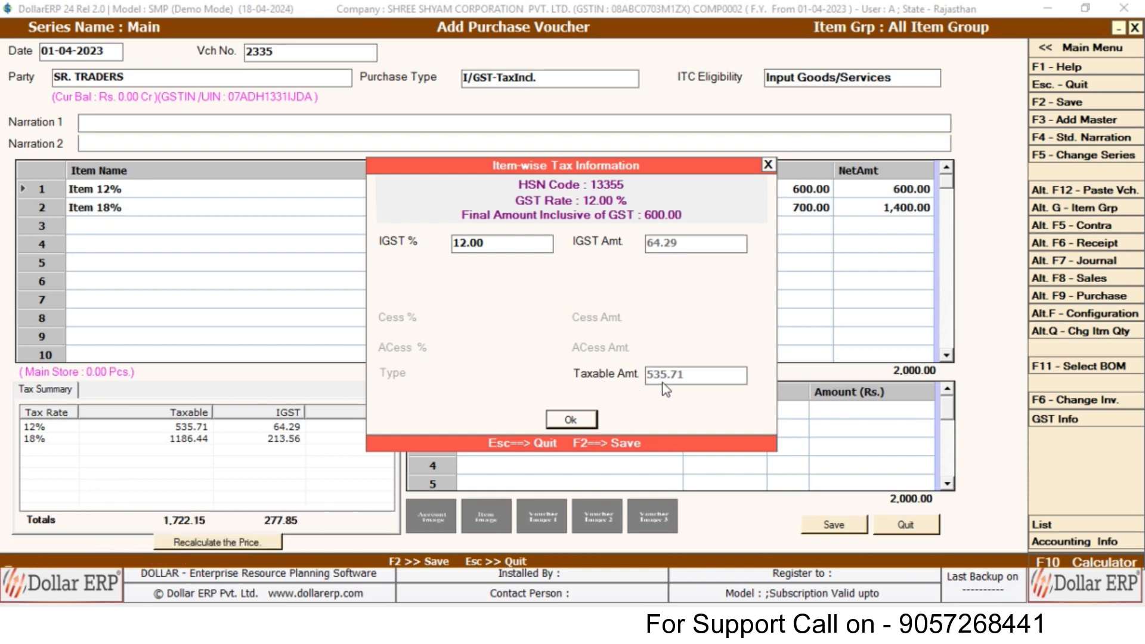
{"action": "left_click", "coordinate": [585, 420]}
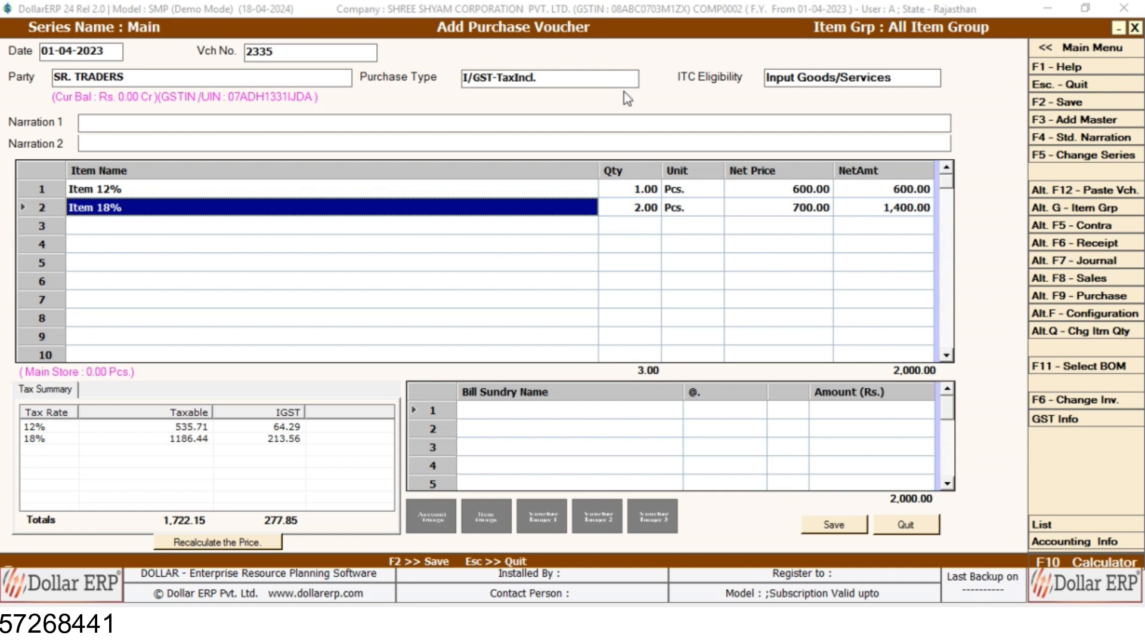
Change voucher 2335's purchase type to I/GST-MultiRate and accept the ITC eligibility.
{"action": "left_click", "coordinate": [574, 84]}
{"action": "key", "text": "BackSpace"}
{"action": "key", "text": "BackSpace"}
{"action": "key", "text": "BackSpace"}
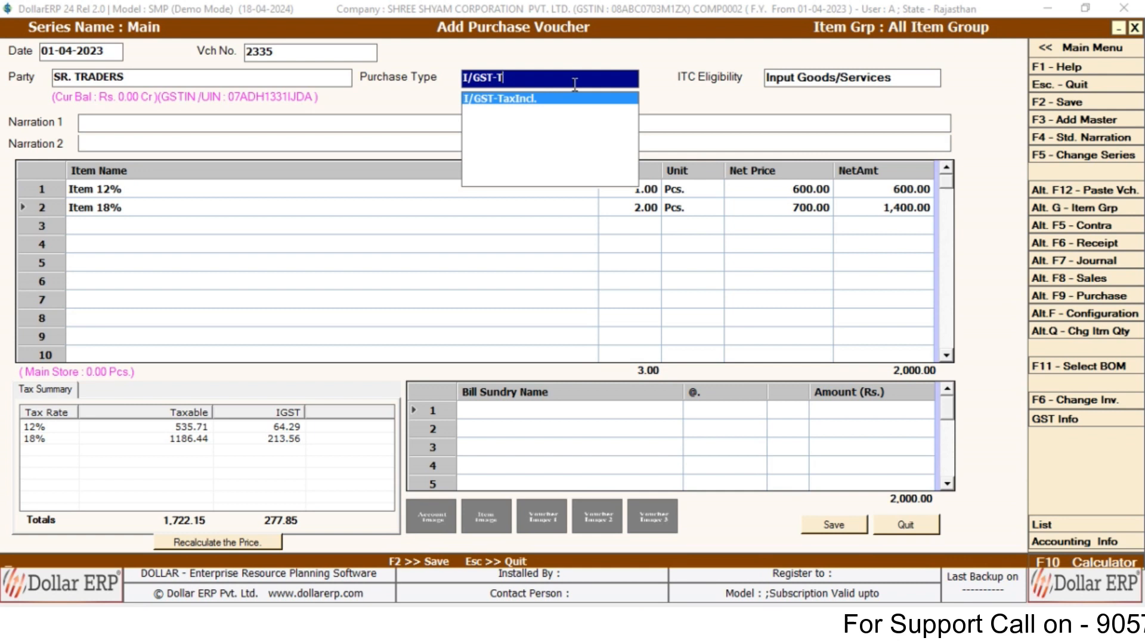
{"action": "key", "text": "BackSpace"}
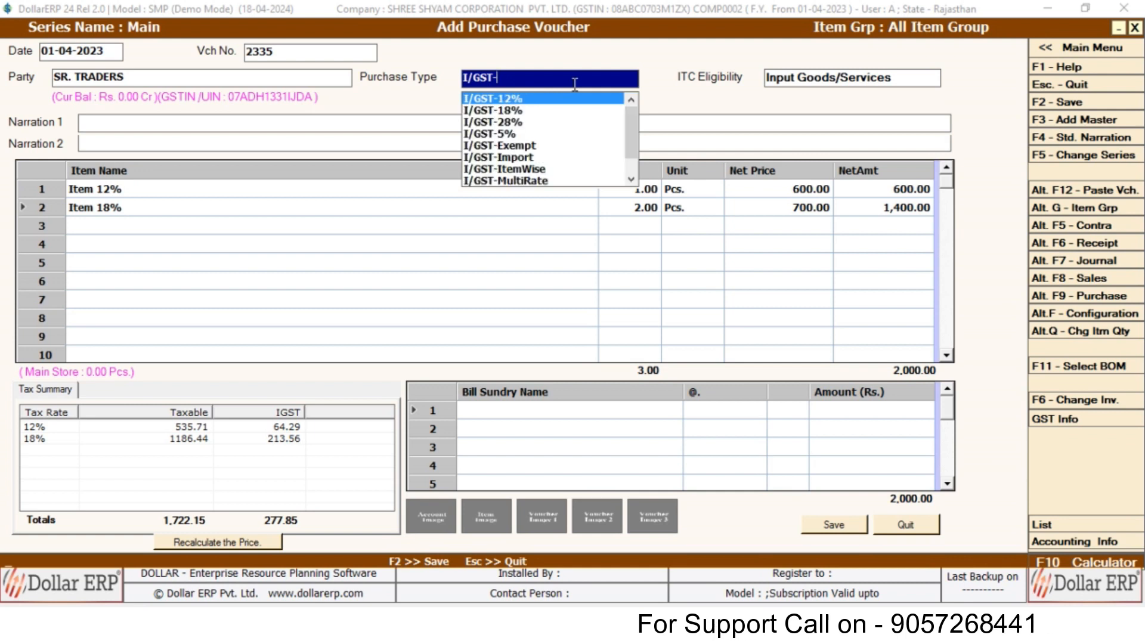
{"action": "key", "text": "Down"}
{"action": "key", "text": "Down"}
{"action": "key", "text": "Down"}
{"action": "key", "text": "Down"}
{"action": "key", "text": "Down"}
{"action": "key", "text": "Down"}
{"action": "key", "text": "Down"}
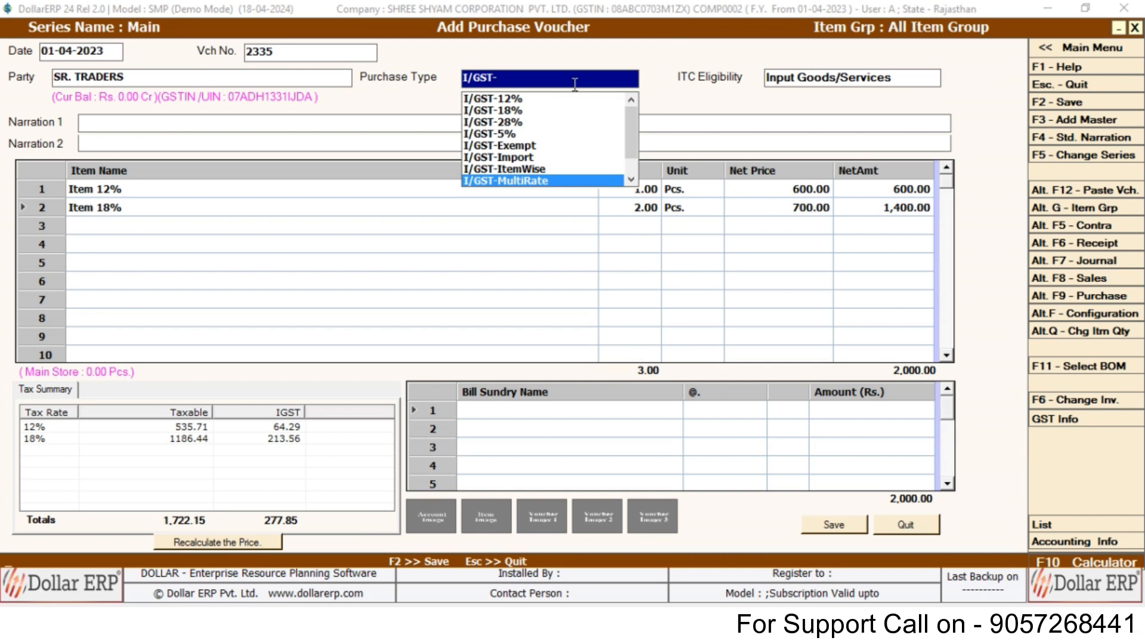
{"action": "key", "text": "Return"}
{"action": "key", "text": "Return"}
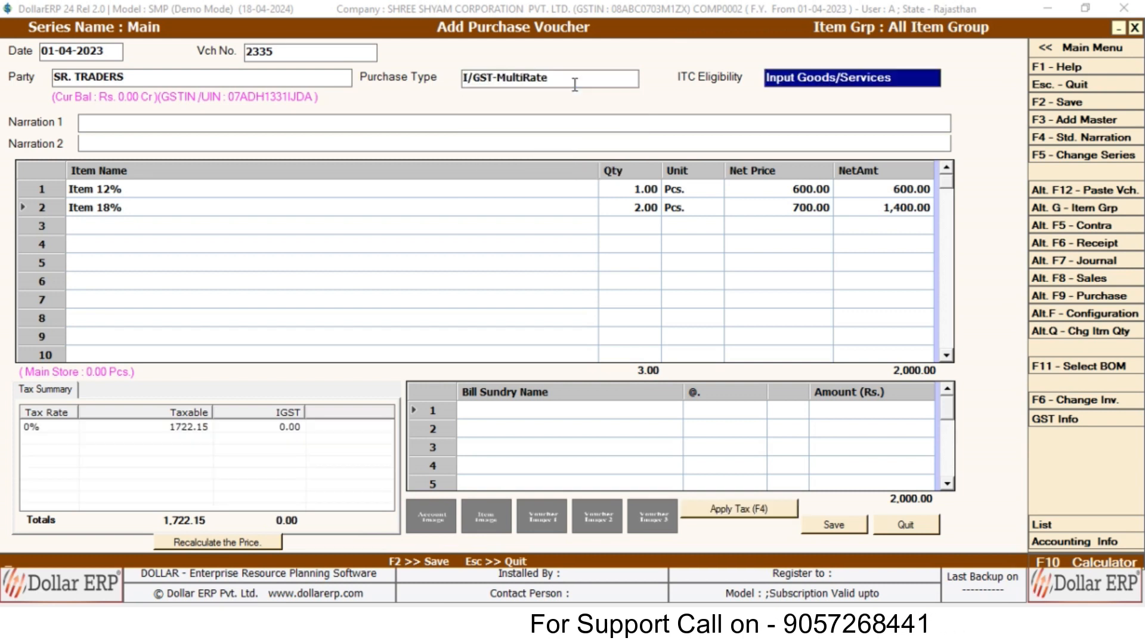
{"action": "key", "text": "Return"}
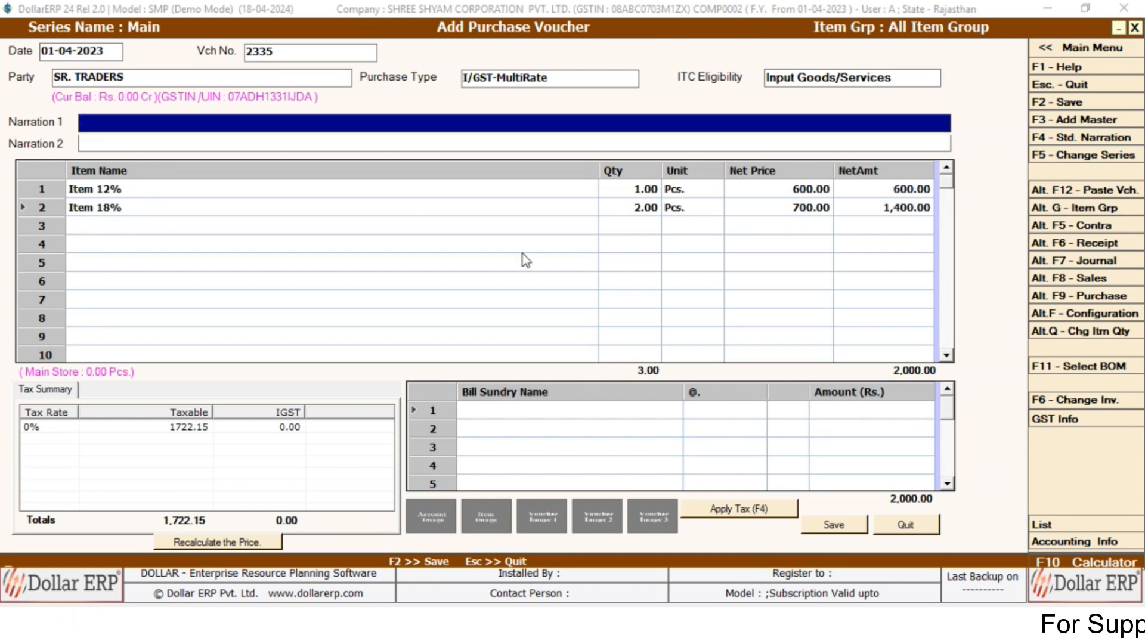
Apply tax to add IGST sundries of 64.29 at 12% and 213.56 at 18%.
{"action": "left_click", "coordinate": [729, 517]}
{"action": "left_click", "coordinate": [730, 520]}
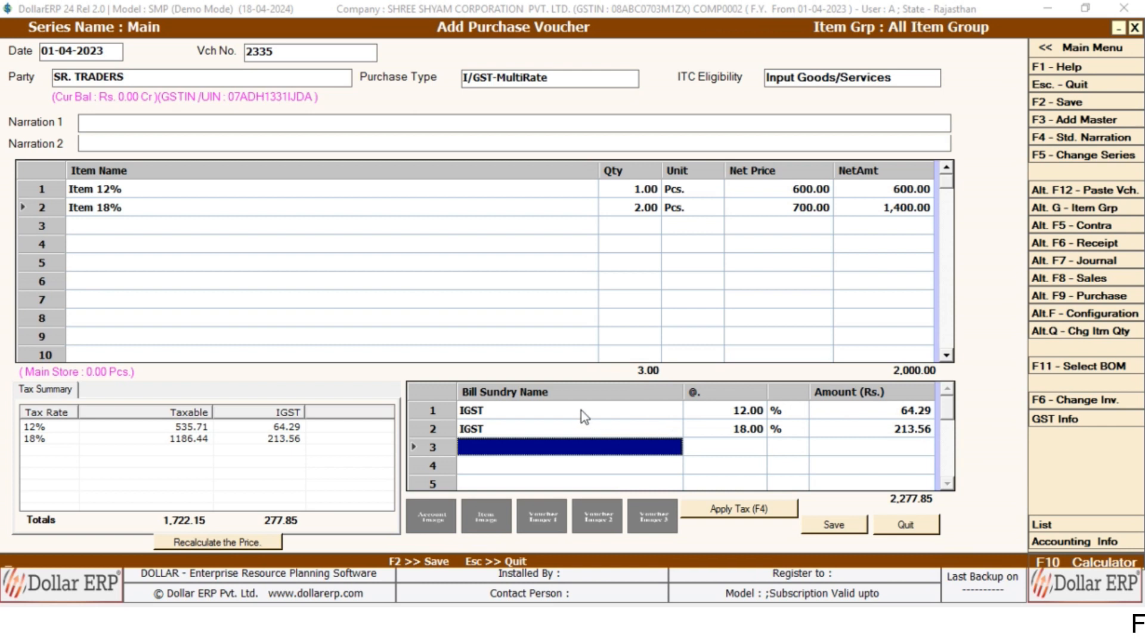
Insert a Freight & Forwarding Charges sundry of 50.00 above the IGST rows.
{"action": "right_click", "coordinate": [450, 407]}
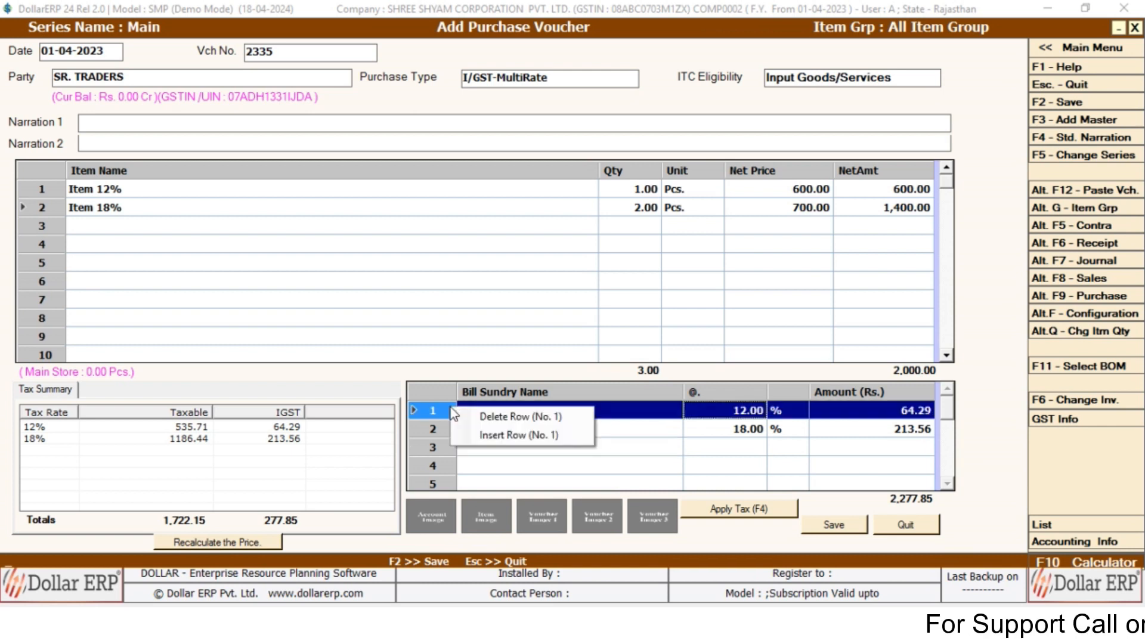
{"action": "left_click", "coordinate": [484, 436]}
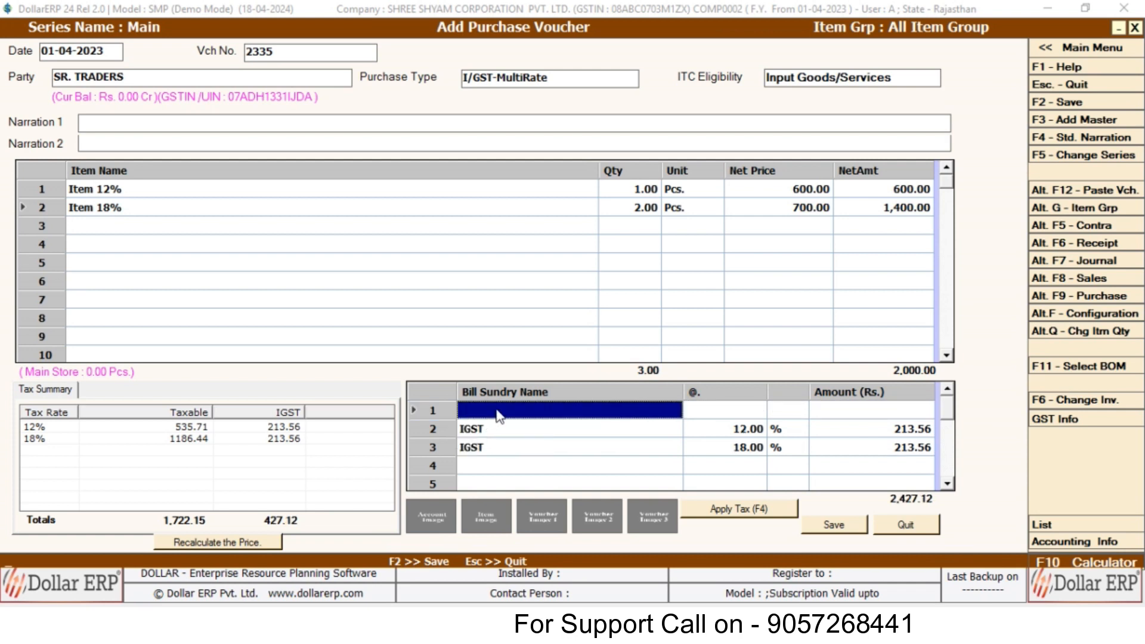
{"action": "type", "text": "F"}
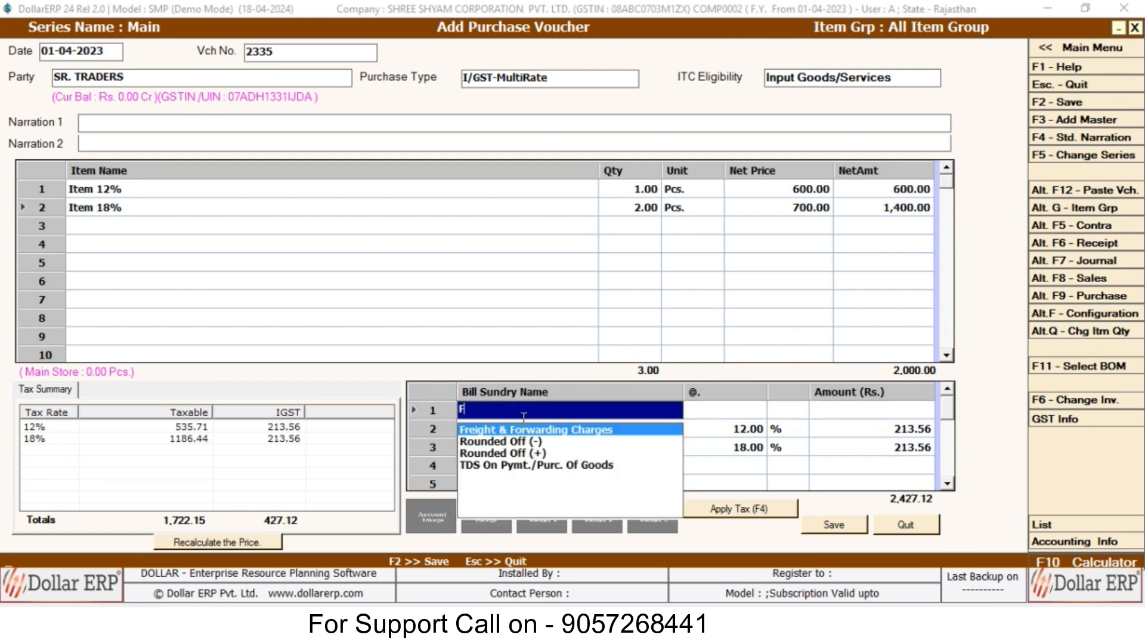
{"action": "key", "text": "Return"}
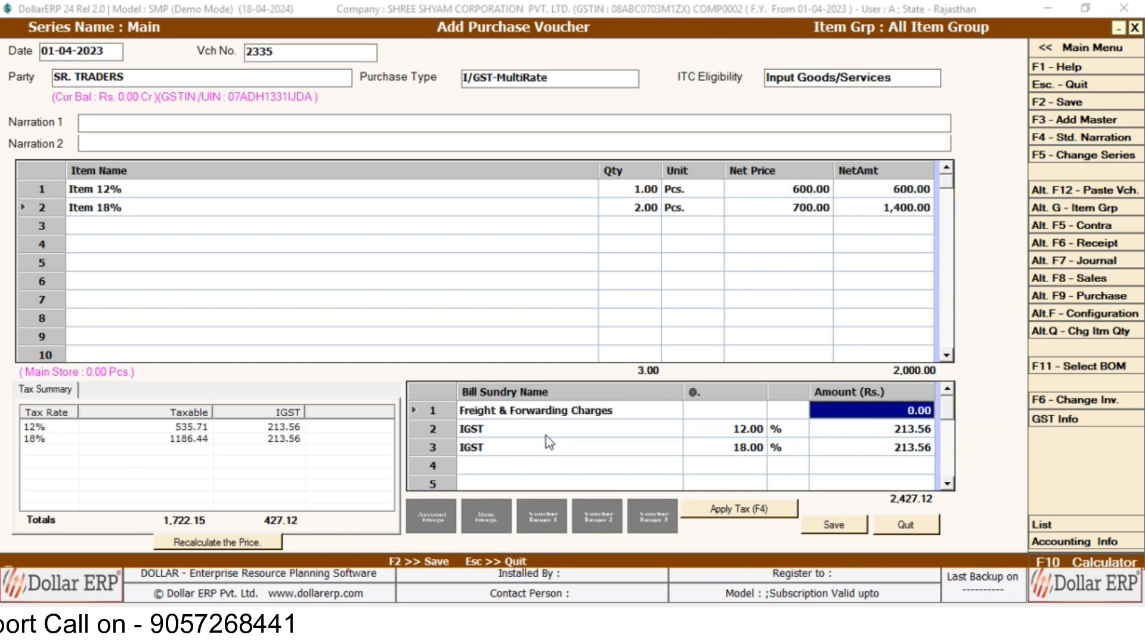
{"action": "left_click", "coordinate": [547, 437]}
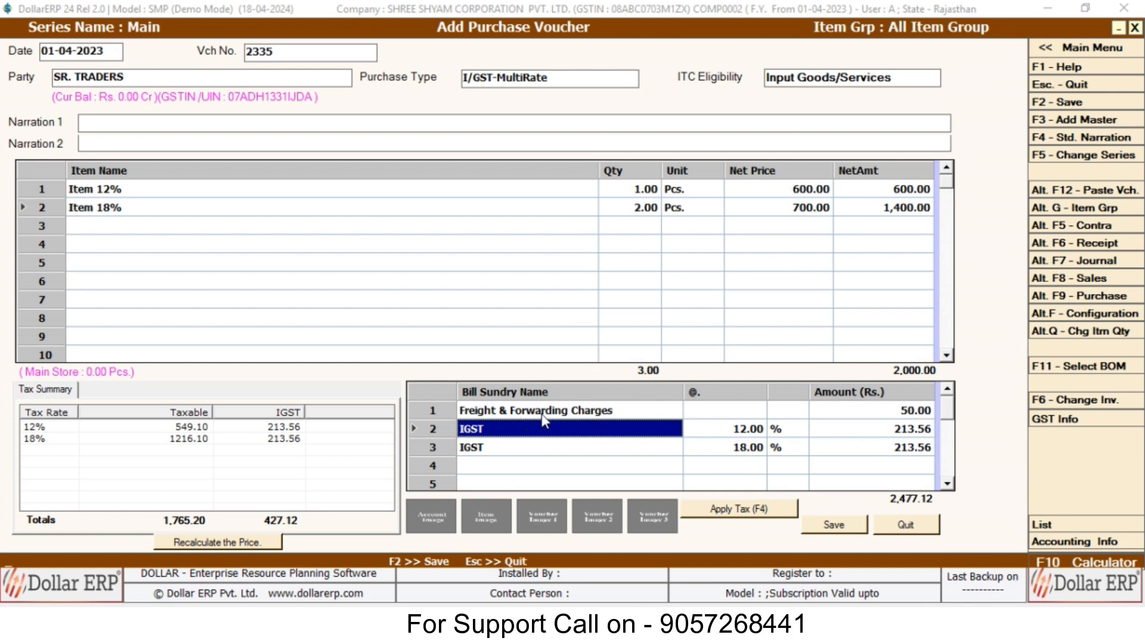
{"action": "left_click", "coordinate": [472, 467]}
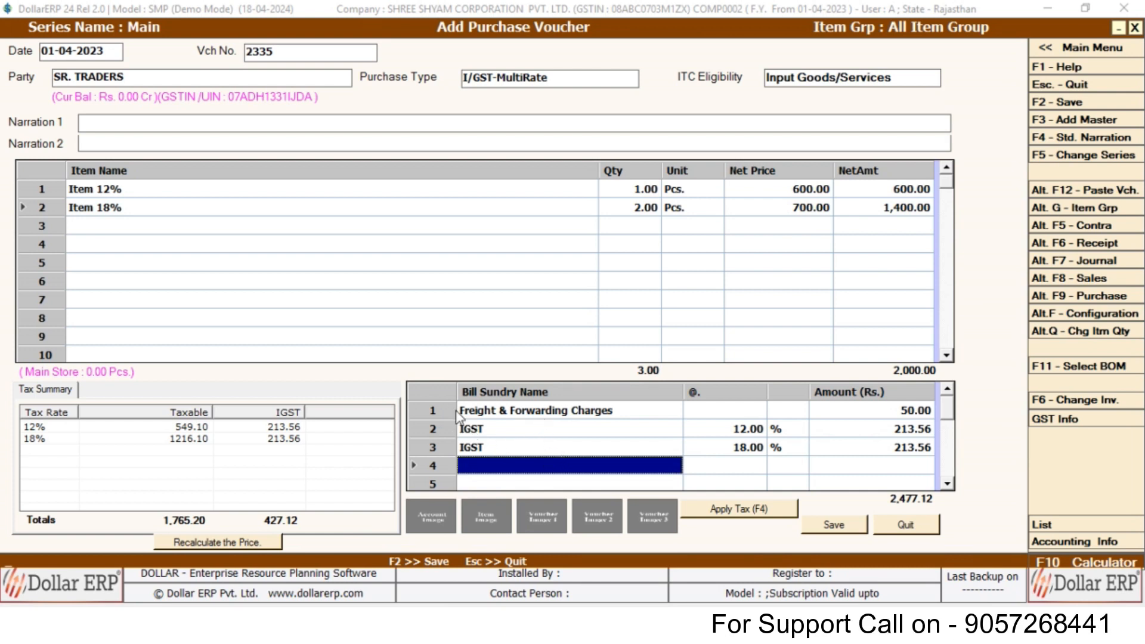
{"action": "left_click", "coordinate": [511, 415]}
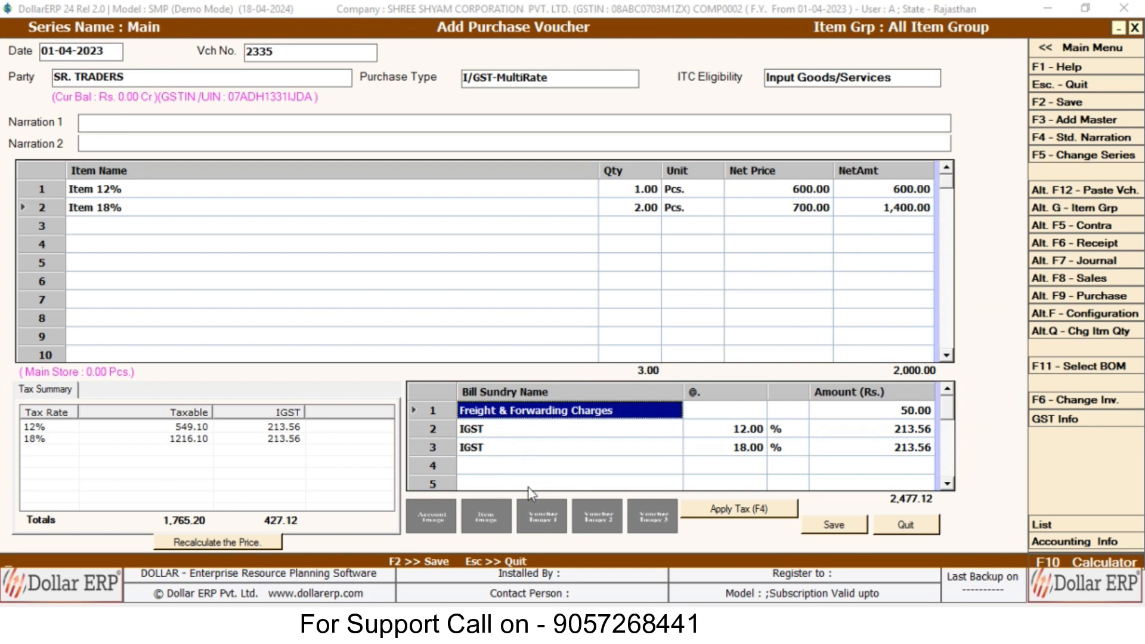
Add a third item line with Item 18%.
{"action": "left_click", "coordinate": [134, 225]}
{"action": "key", "text": "Down"}
{"action": "key", "text": "Return"}
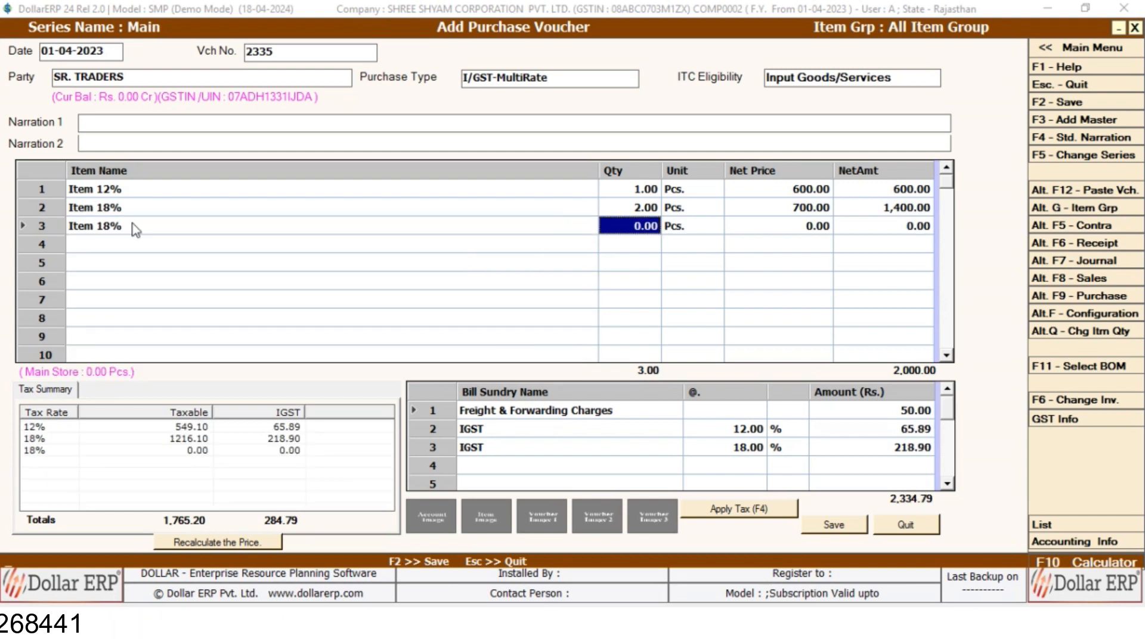
Delete the stray third item line from the voucher.
{"action": "left_click", "coordinate": [137, 230]}
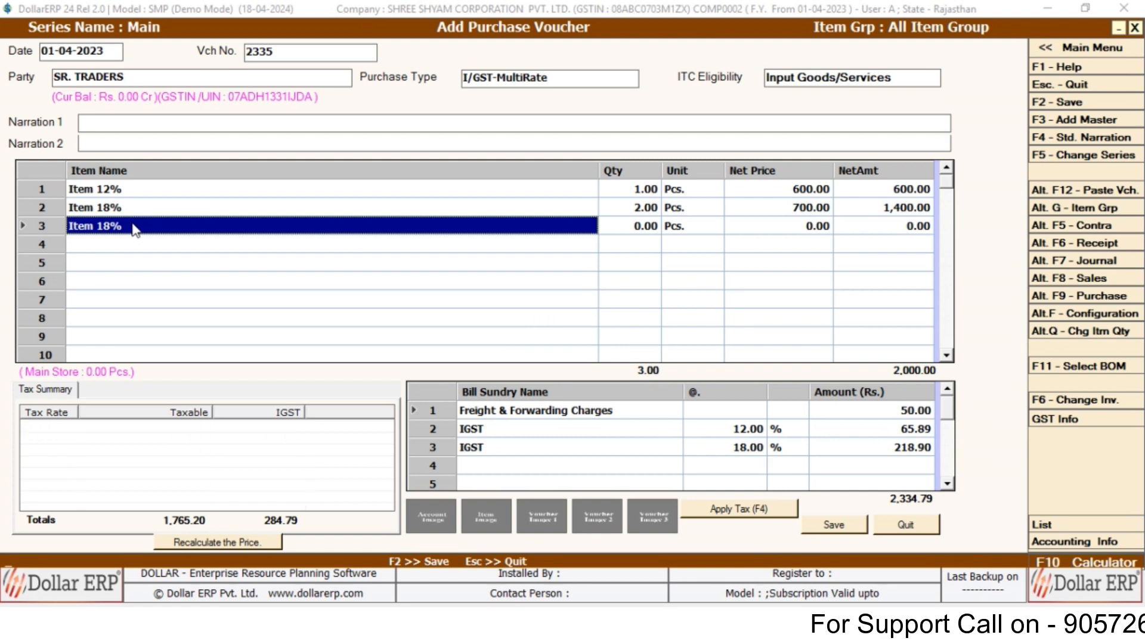
{"action": "key", "text": "BackSpace"}
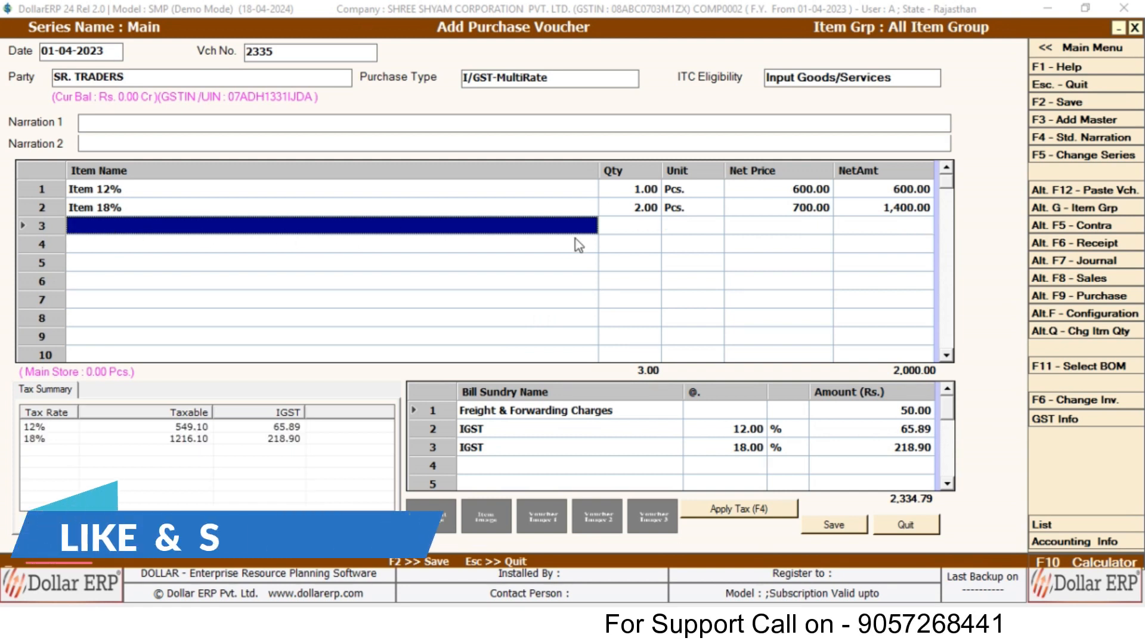
{"action": "left_click", "coordinate": [511, 413]}
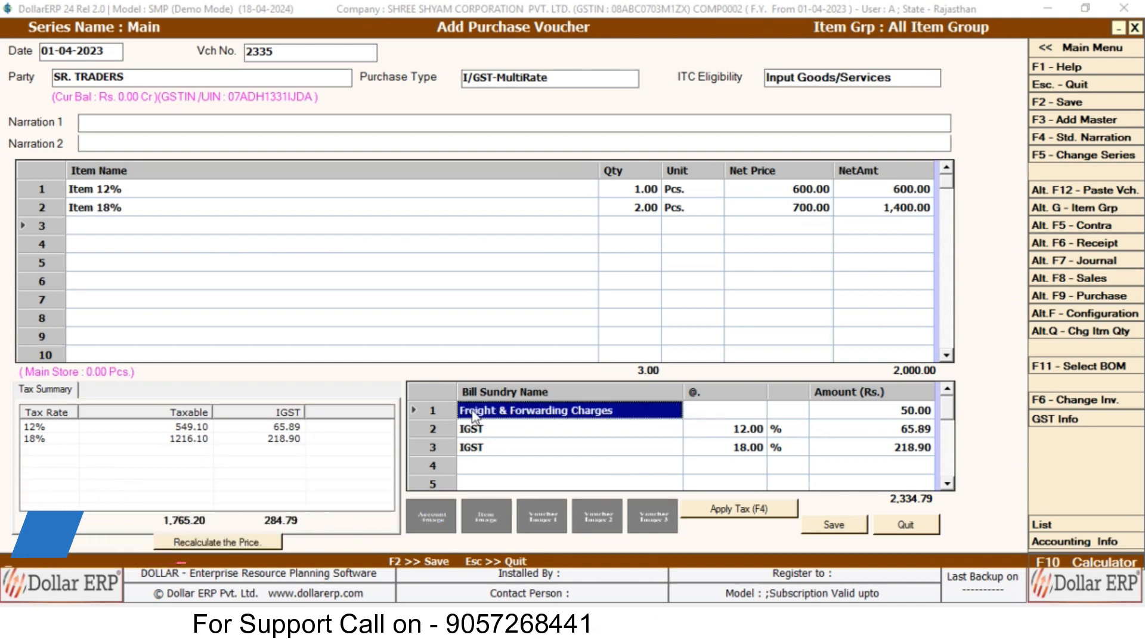
Insert a 10% Discount sundry above freight, bringing the total to 2,299.00, and save.
{"action": "right_click", "coordinate": [452, 412]}
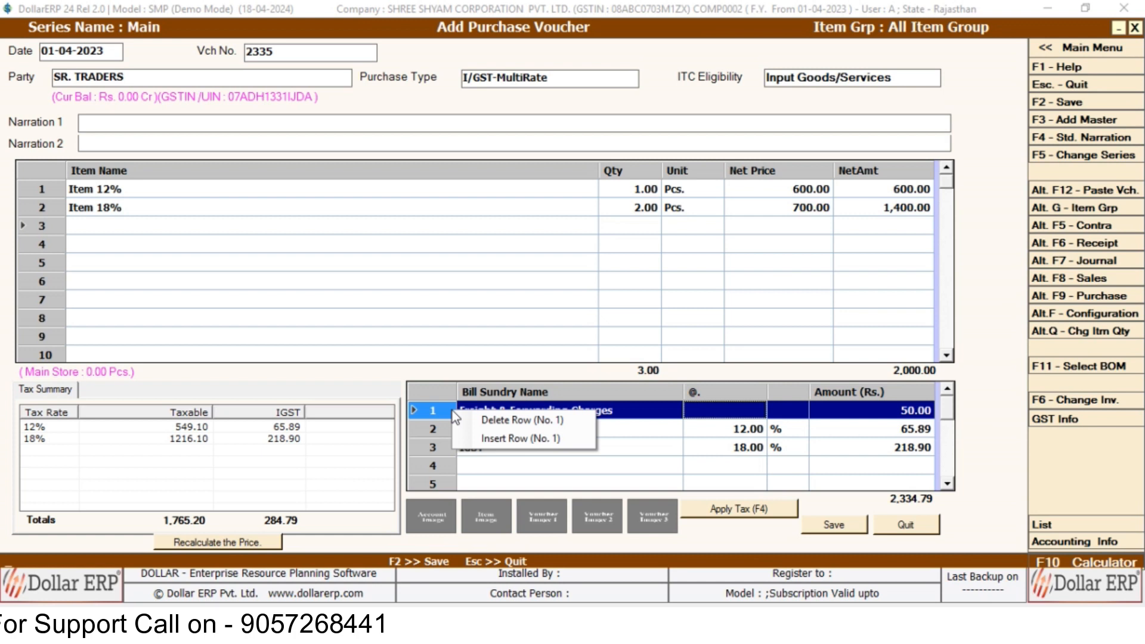
{"action": "left_click", "coordinate": [492, 441]}
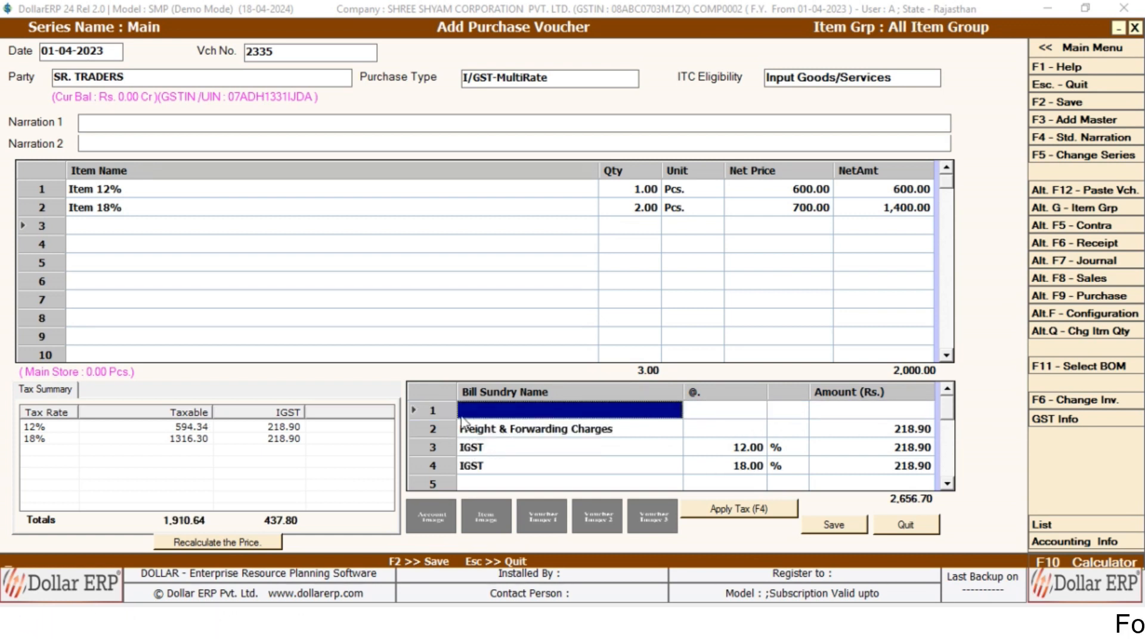
{"action": "type", "text": "D"}
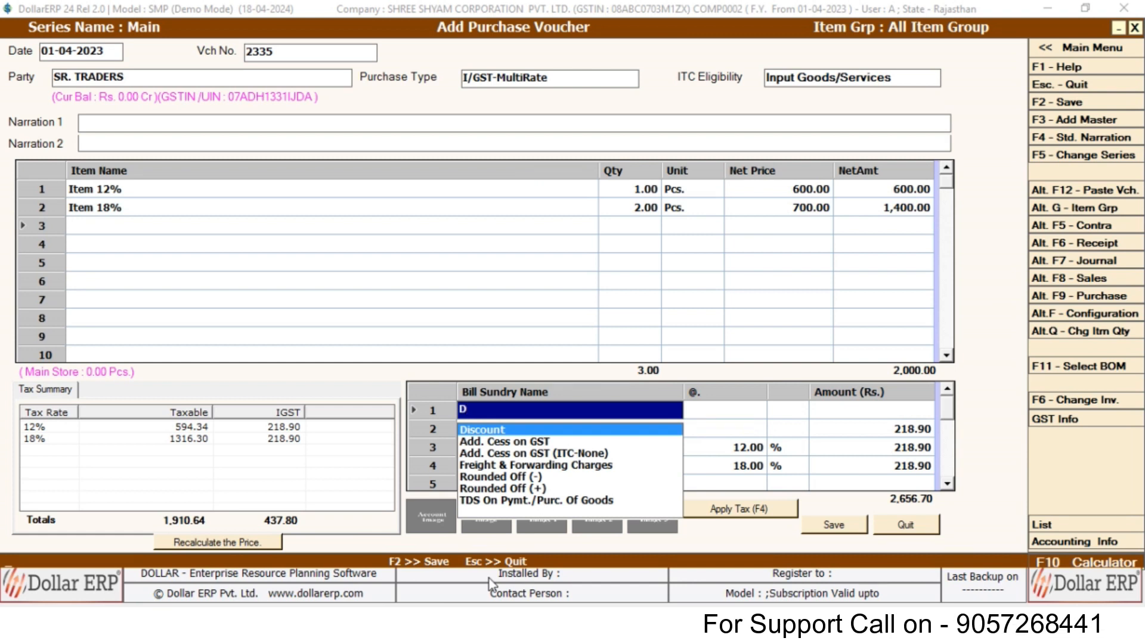
{"action": "key", "text": "Return"}
{"action": "key", "text": "Return"}
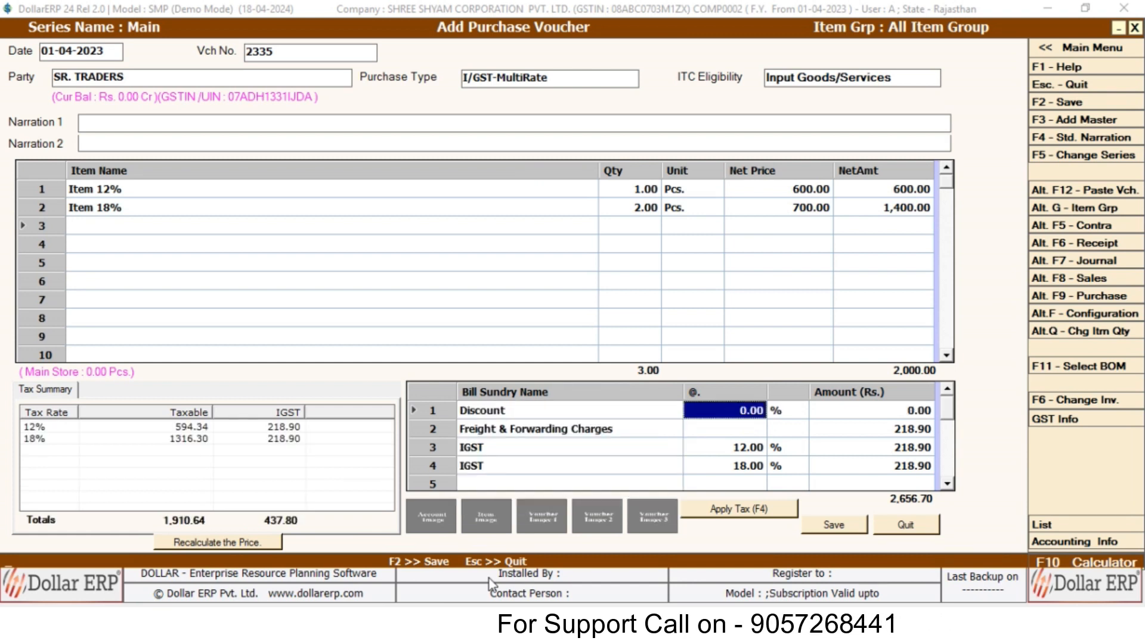
{"action": "type", "text": "10"}
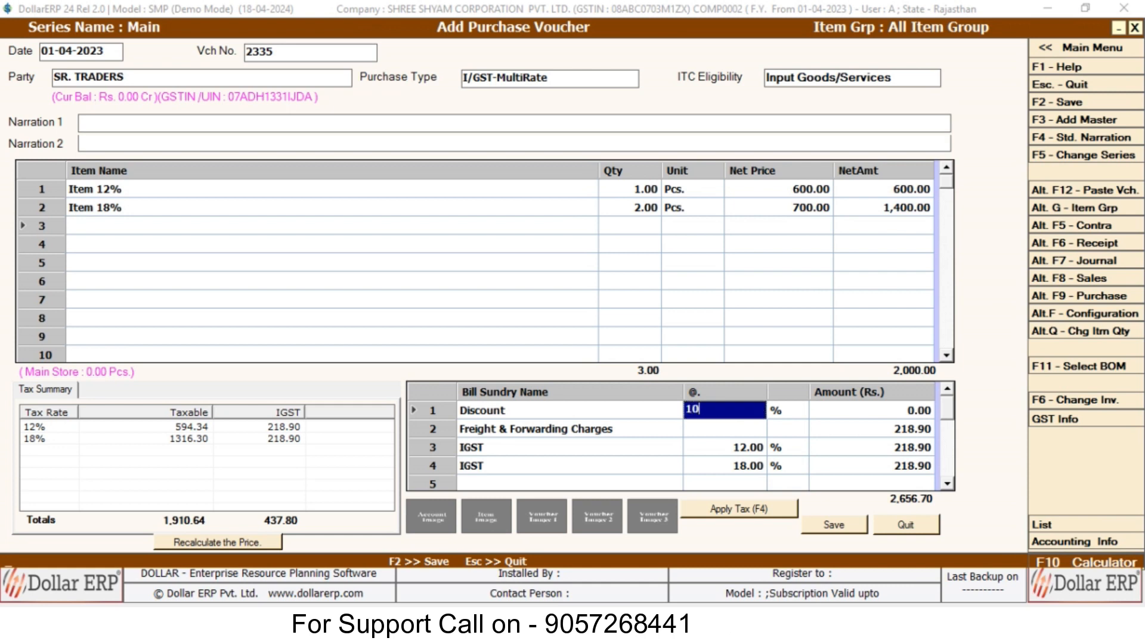
{"action": "key", "text": "Return"}
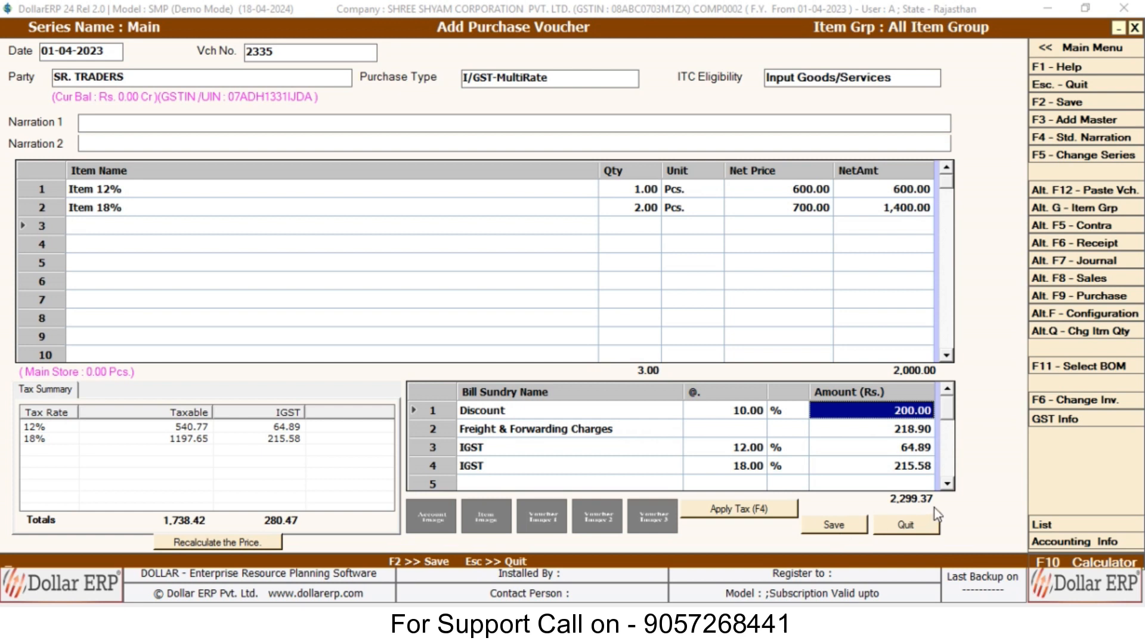
{"action": "left_click", "coordinate": [847, 527]}
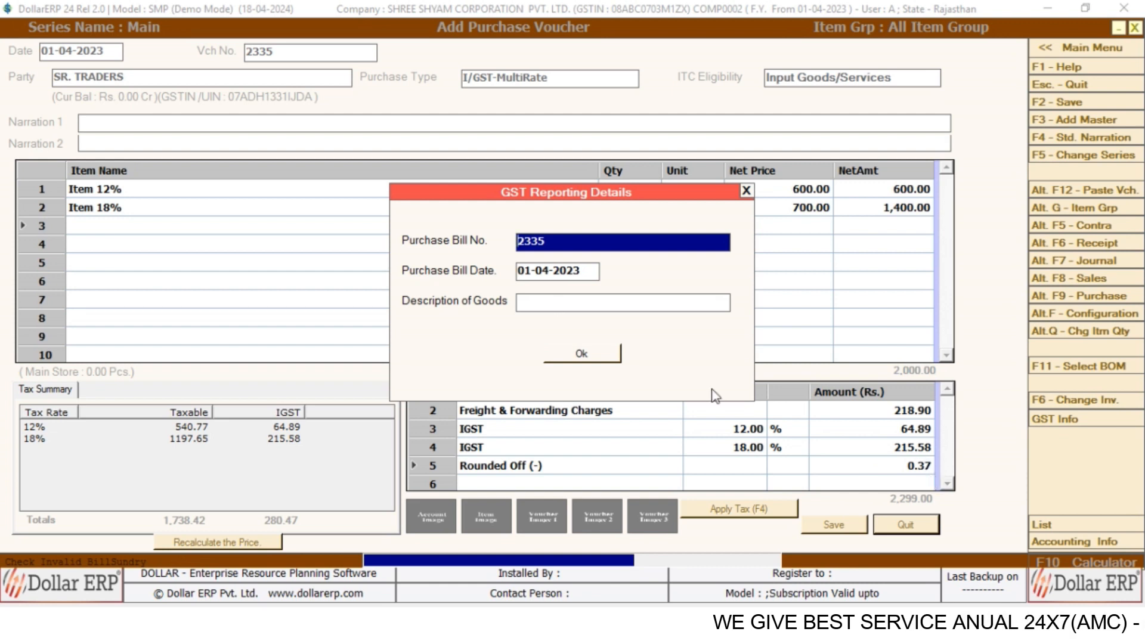
Confirm the GST reporting details to save voucher 2335, then close the entry window.
{"action": "left_click", "coordinate": [580, 354]}
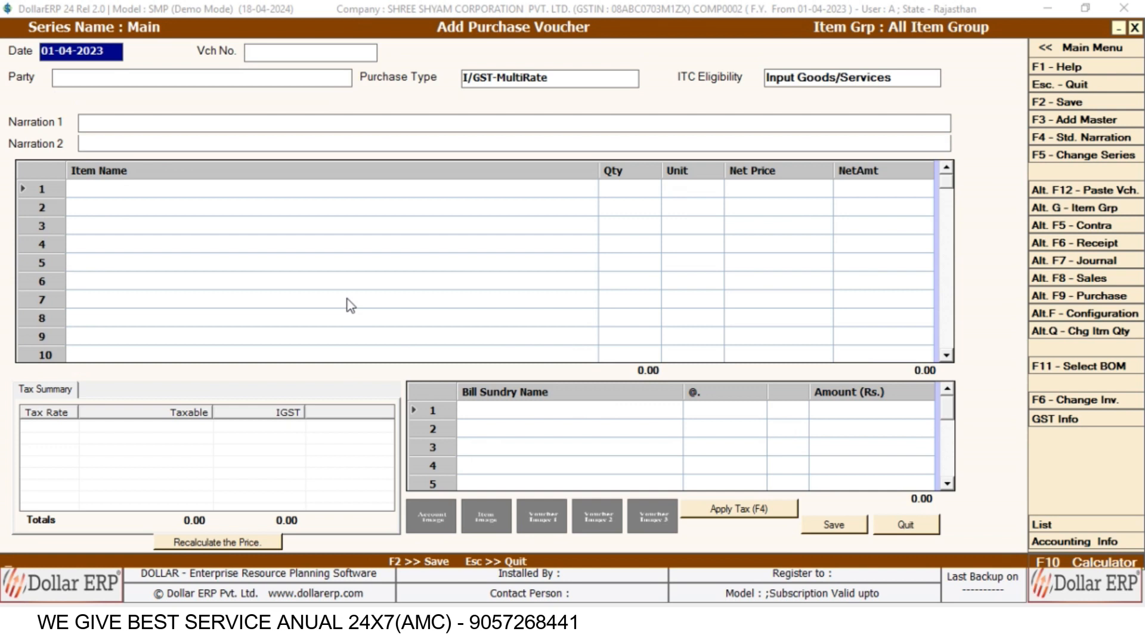
{"action": "key", "text": "Escape"}
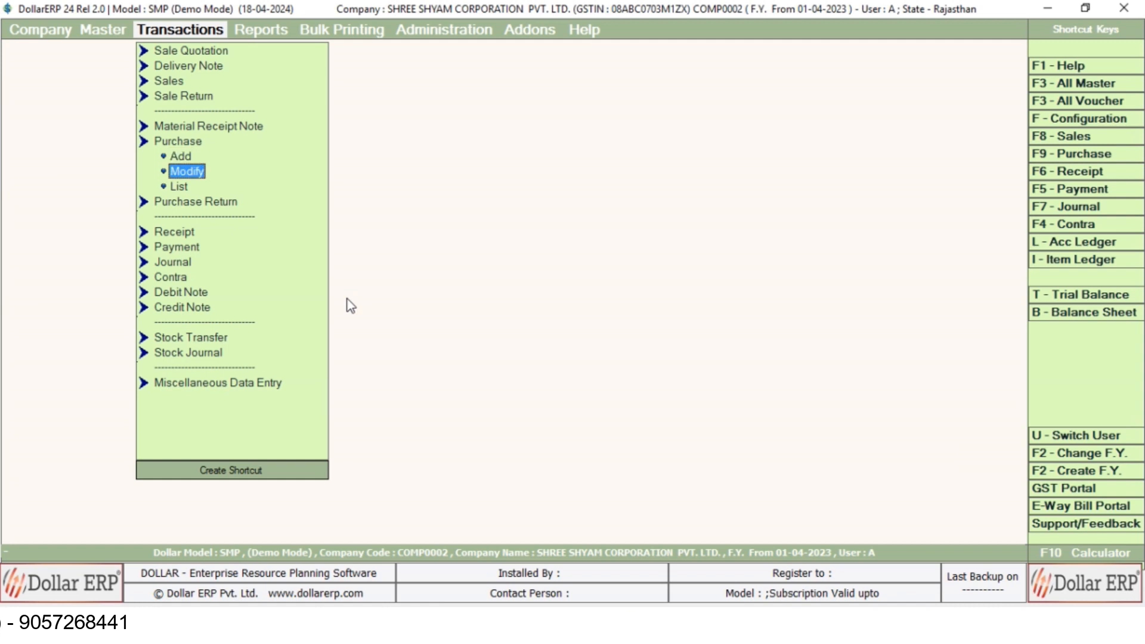
{"action": "key", "text": "Return"}
Review saved voucher 2335 in the Main series, then open the SR. TRADERS Account Ledger.
{"action": "key", "text": "Return"}
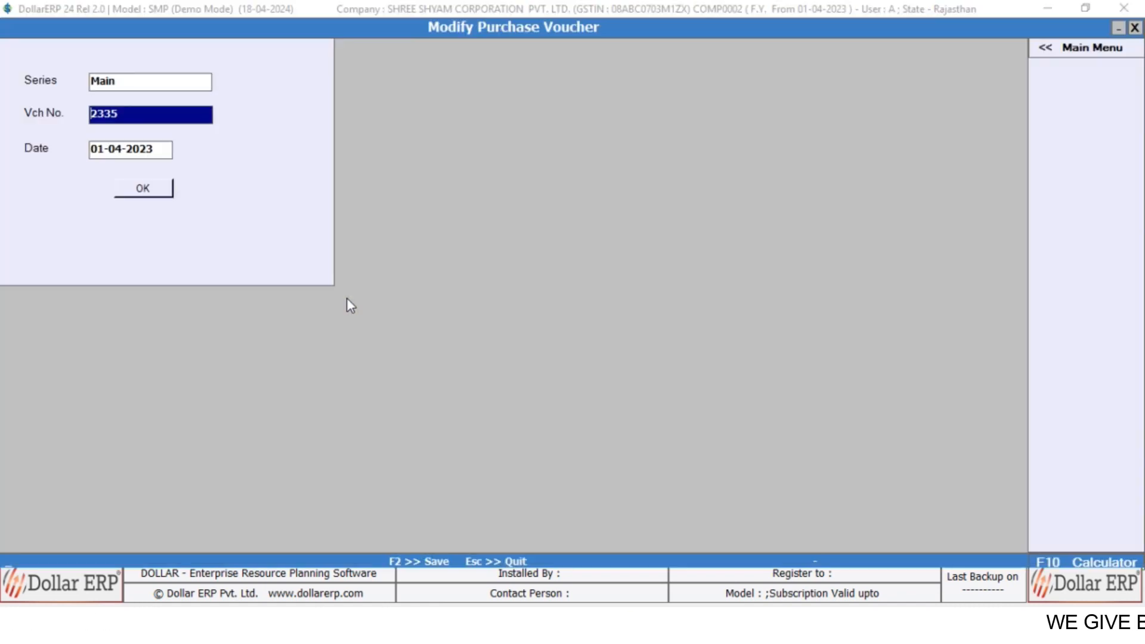
{"action": "key", "text": "Return"}
{"action": "key", "text": "Return"}
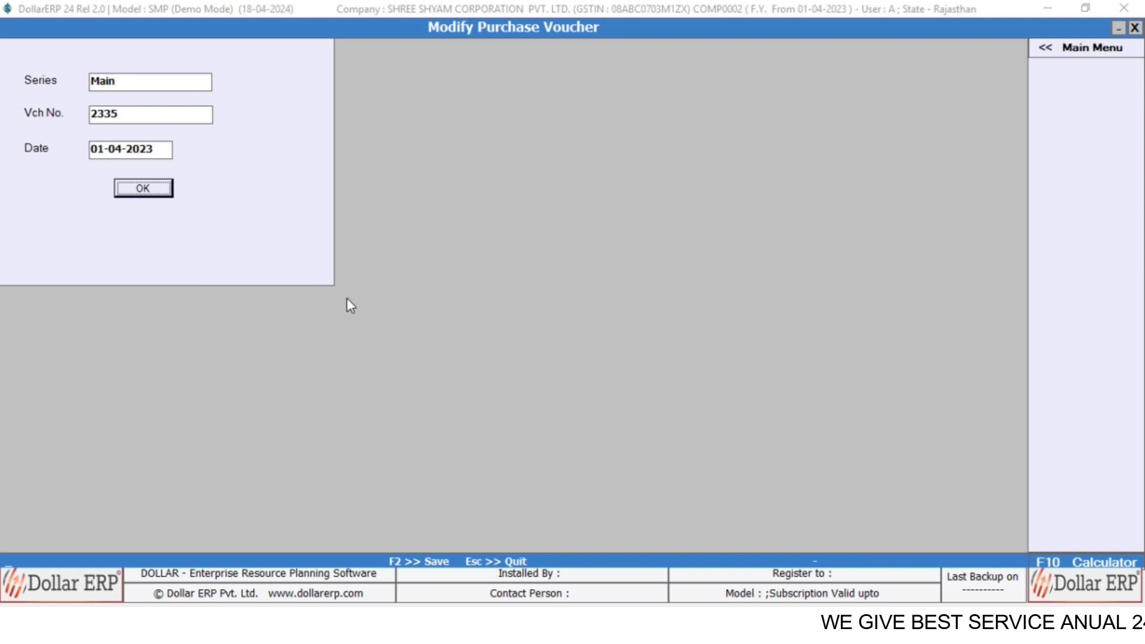
{"action": "key", "text": "Return"}
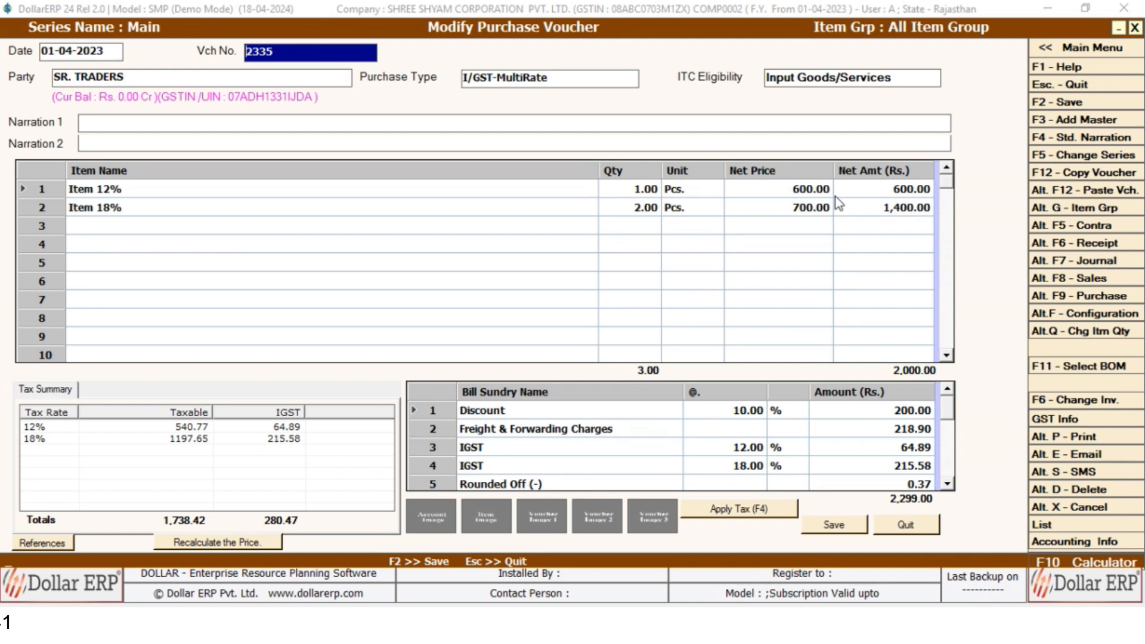
{"action": "key", "text": "Escape"}
{"action": "key", "text": "Escape"}
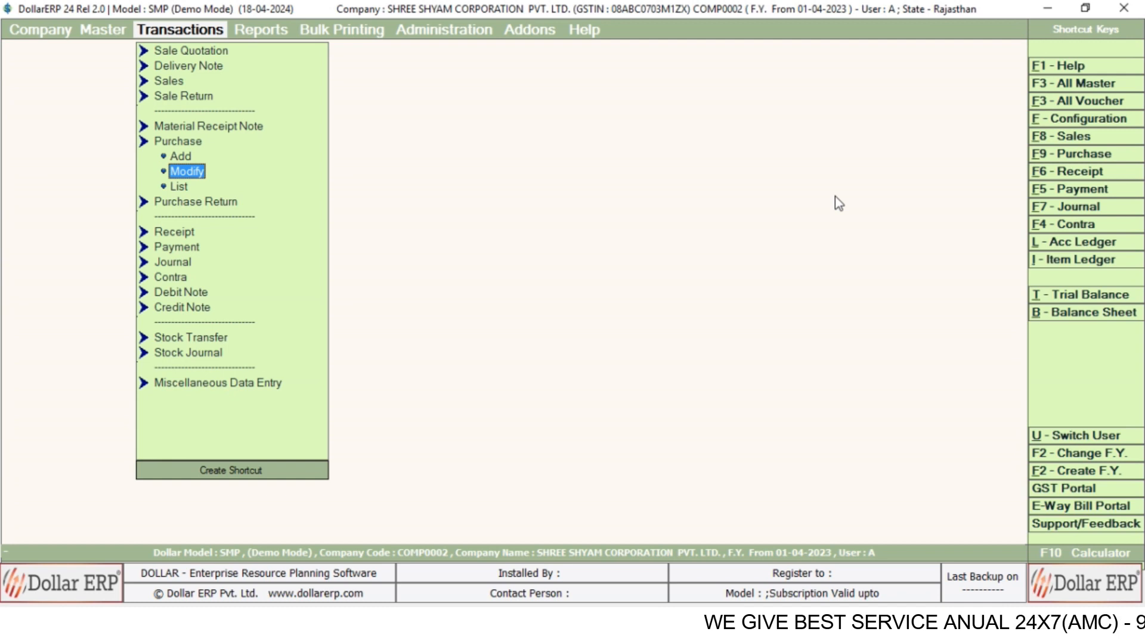
{"action": "key", "text": "alt+l"}
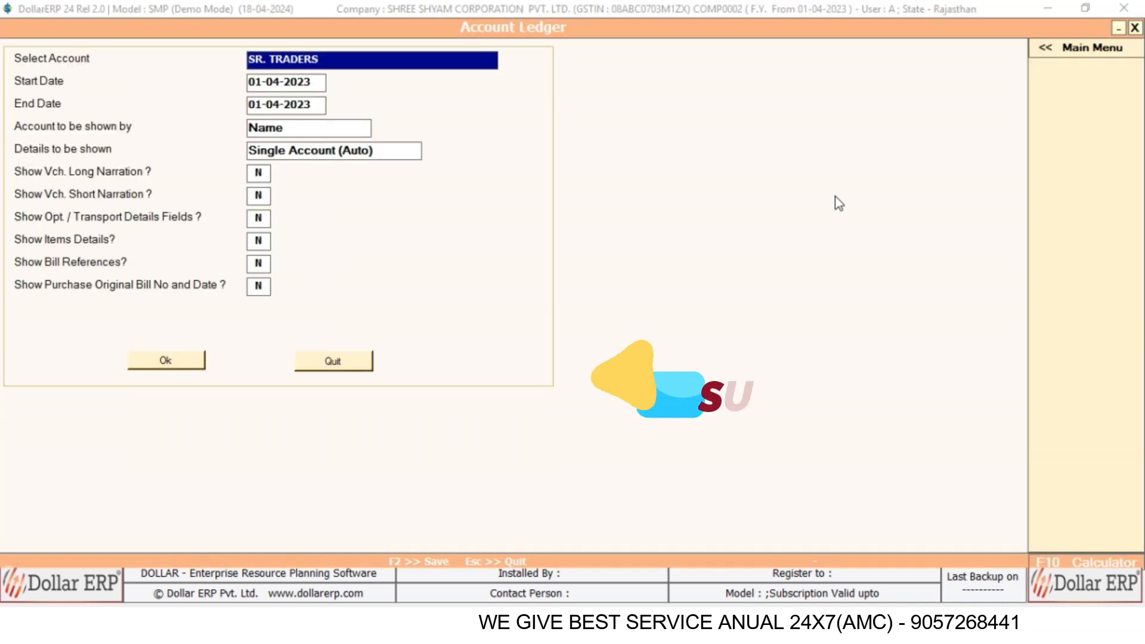